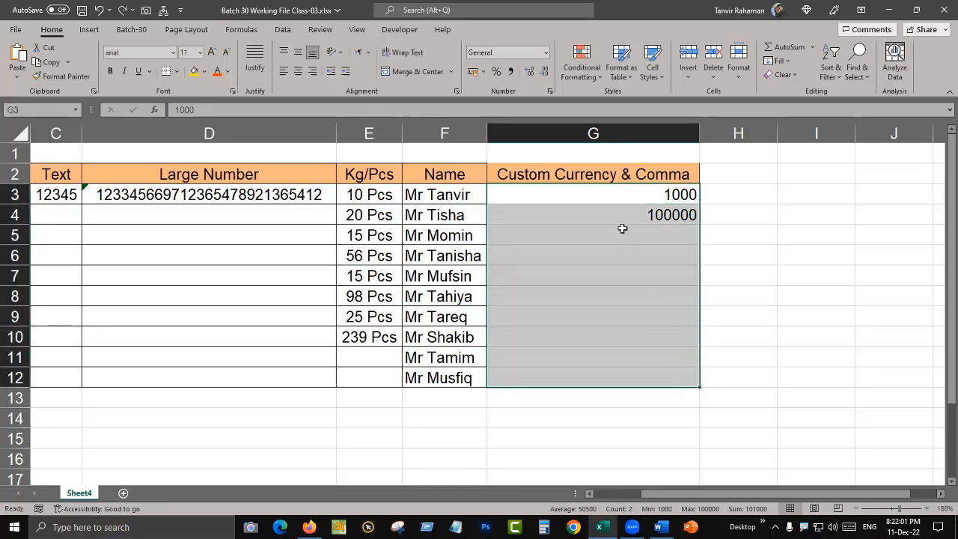
Apply the $ English (United States) accounting number format to cells G3:G12 of the Custom Currency & Comma column.
{"action": "left_click", "coordinate": [616, 199]}
{"action": "left_click", "coordinate": [627, 215]}
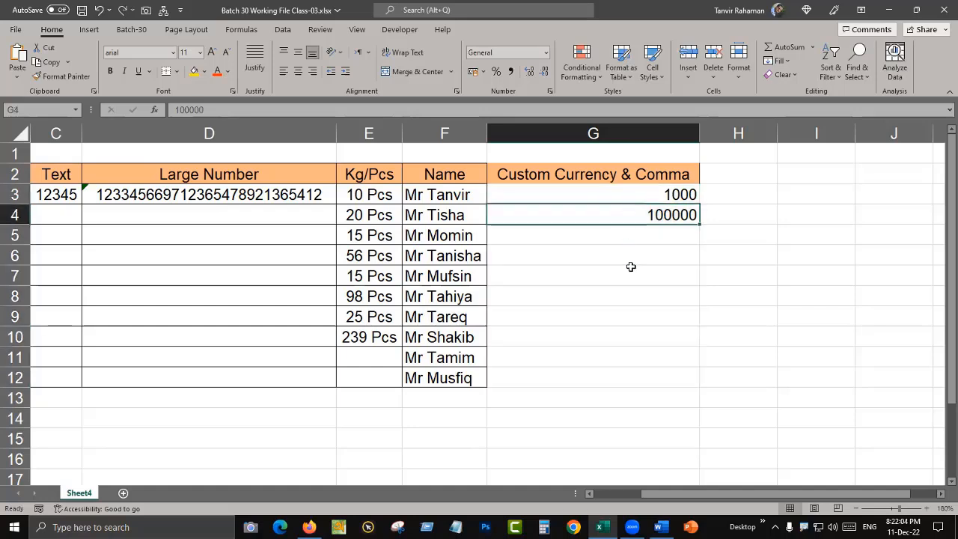
{"action": "left_click_drag", "start_coordinate": [605, 189], "coordinate": [596, 372]}
{"action": "left_click", "coordinate": [591, 335]}
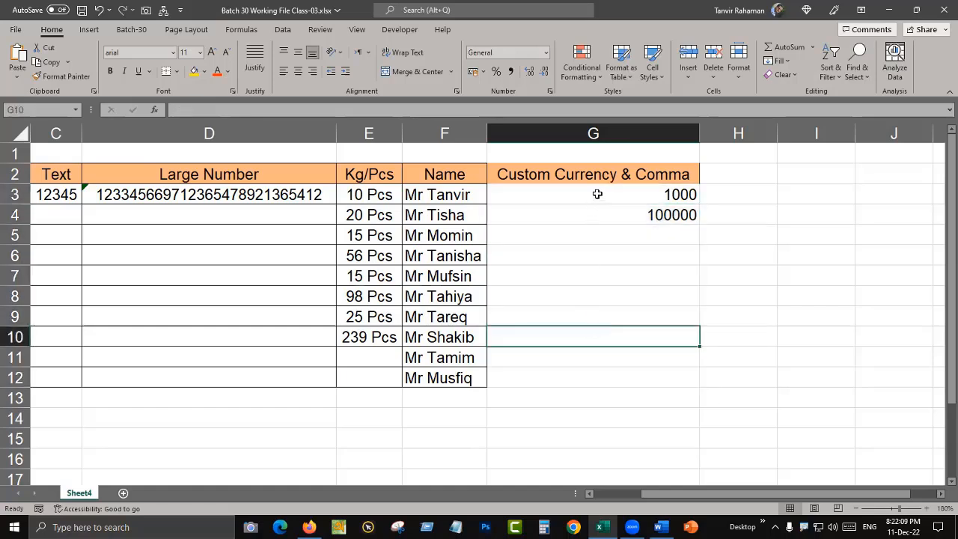
{"action": "left_click_drag", "start_coordinate": [598, 194], "coordinate": [592, 372]}
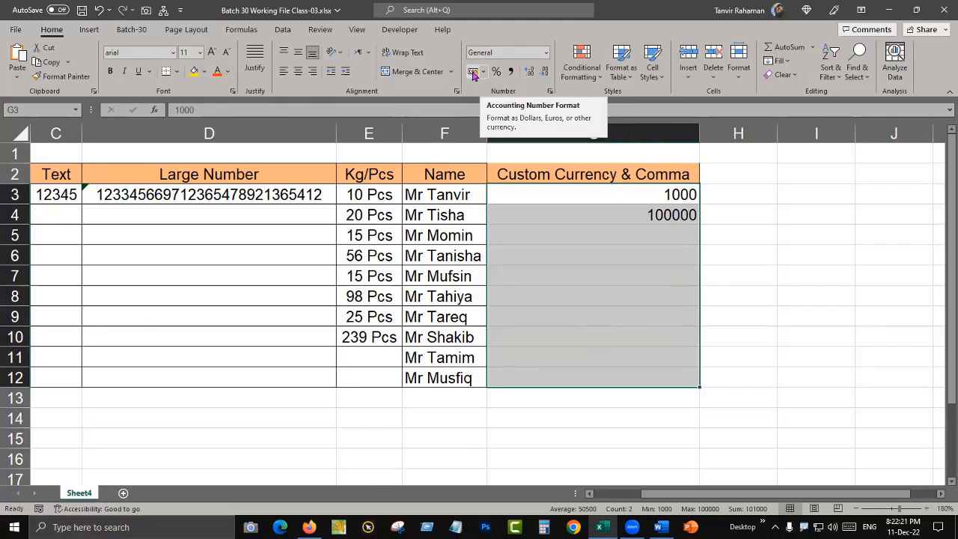
{"action": "left_click", "coordinate": [484, 72]}
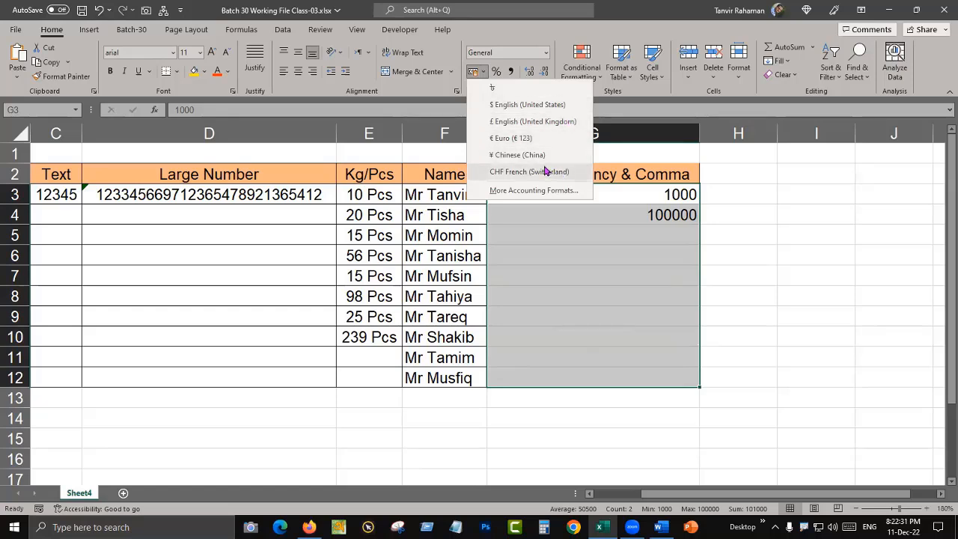
{"action": "left_click", "coordinate": [522, 106]}
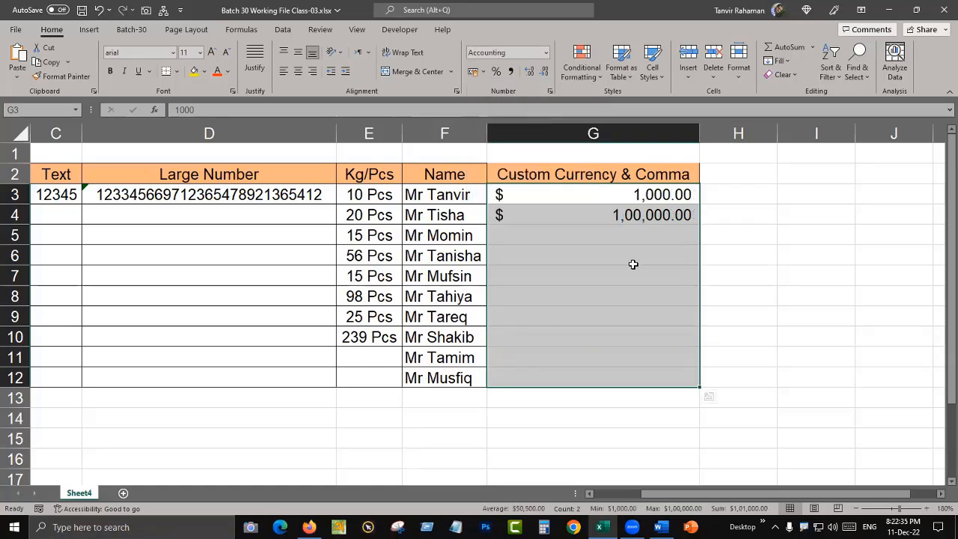
Switch the accounting format of cells G3:G12 to the ৳ (taka) currency symbol.
{"action": "left_click_drag", "start_coordinate": [633, 192], "coordinate": [616, 366]}
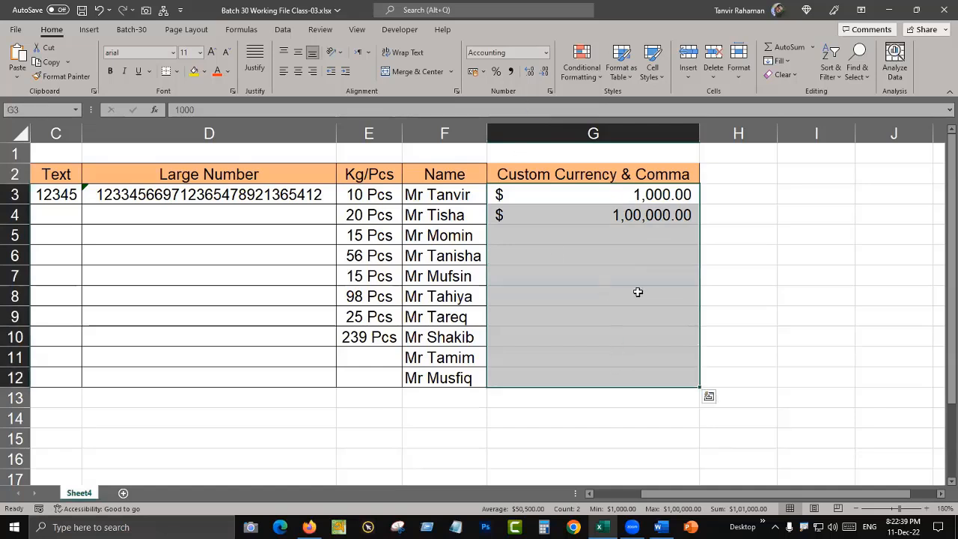
{"action": "left_click_drag", "start_coordinate": [590, 192], "coordinate": [592, 379]}
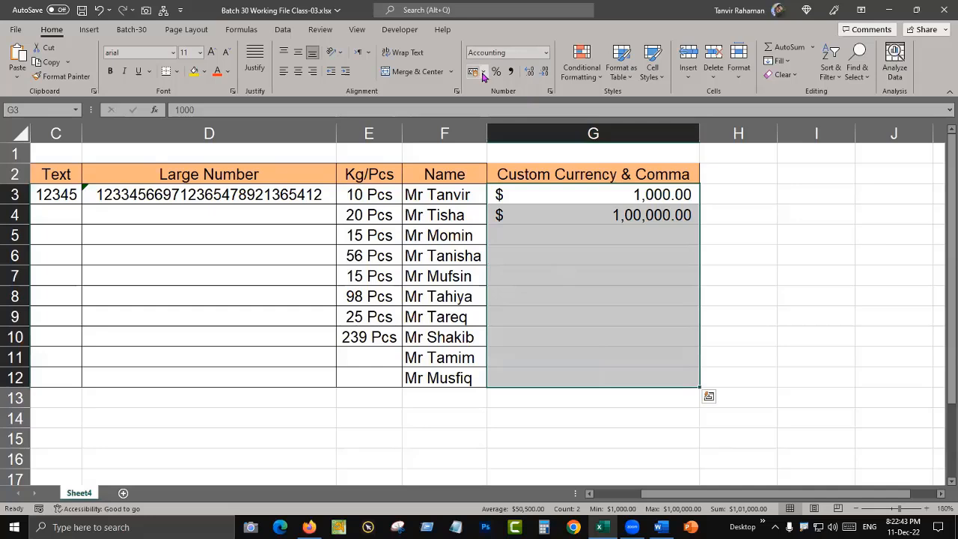
{"action": "left_click", "coordinate": [482, 72]}
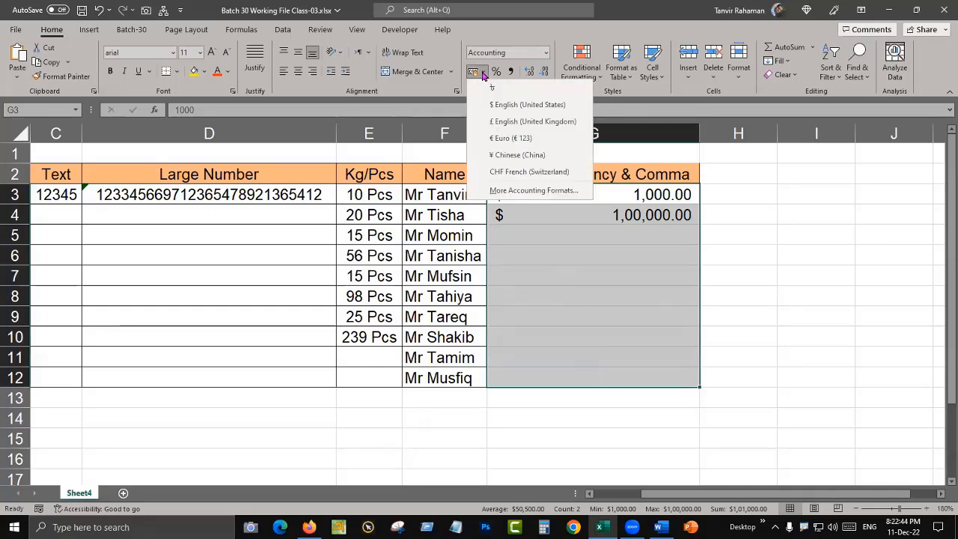
{"action": "left_click", "coordinate": [542, 90]}
{"action": "left_click", "coordinate": [627, 274]}
{"action": "left_click_drag", "start_coordinate": [600, 199], "coordinate": [601, 379]}
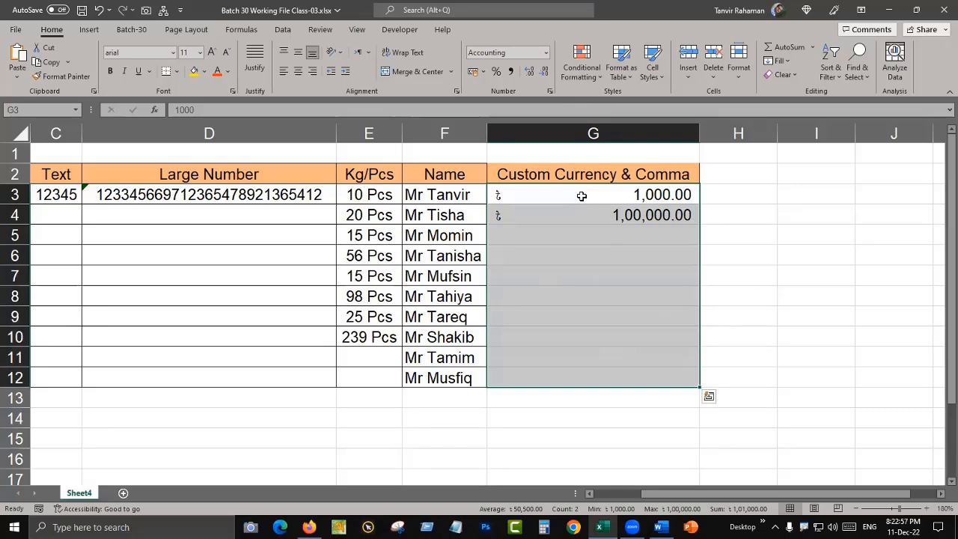
{"action": "left_click_drag", "start_coordinate": [580, 193], "coordinate": [565, 374]}
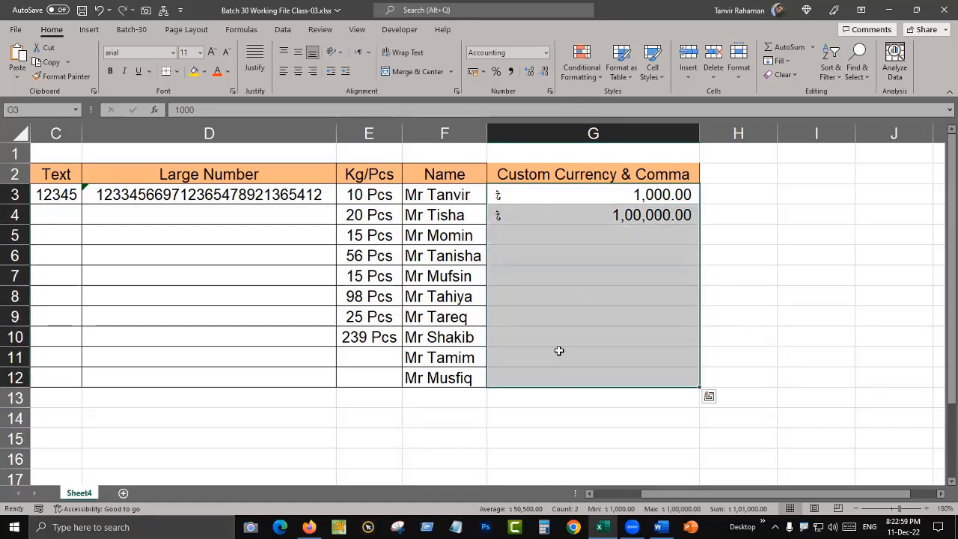
{"action": "left_click", "coordinate": [483, 72]}
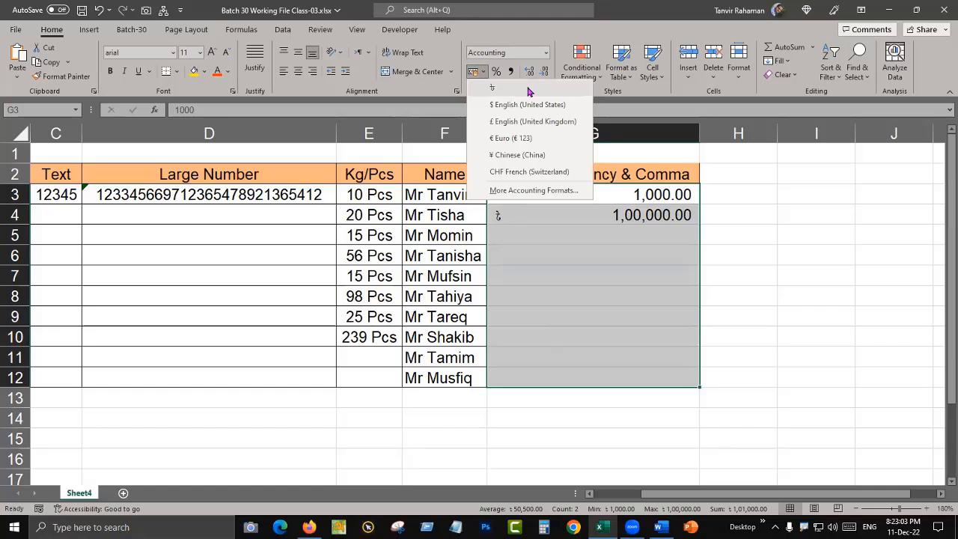
{"action": "left_click", "coordinate": [547, 35]}
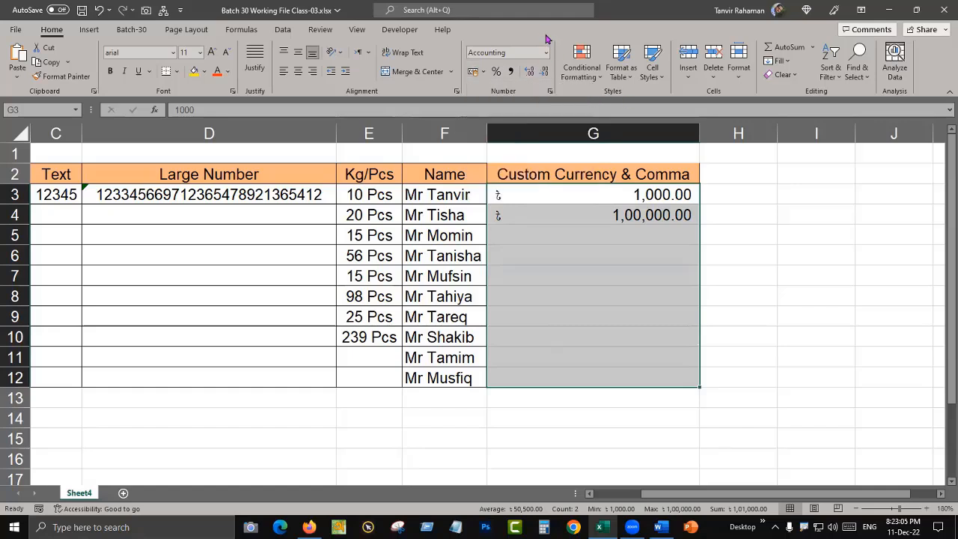
Change the accounting symbol of cells G3:G12 to ৳ Bangla (Bangladesh) in the Format Cells dialog, keeping 2 decimal places.
{"action": "left_click", "coordinate": [550, 91]}
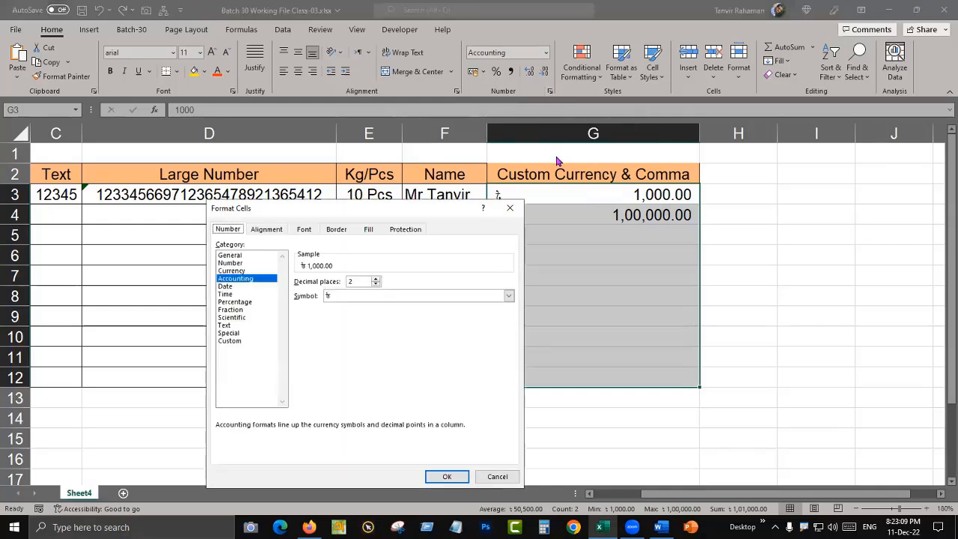
{"action": "left_click_drag", "start_coordinate": [430, 216], "coordinate": [364, 131]}
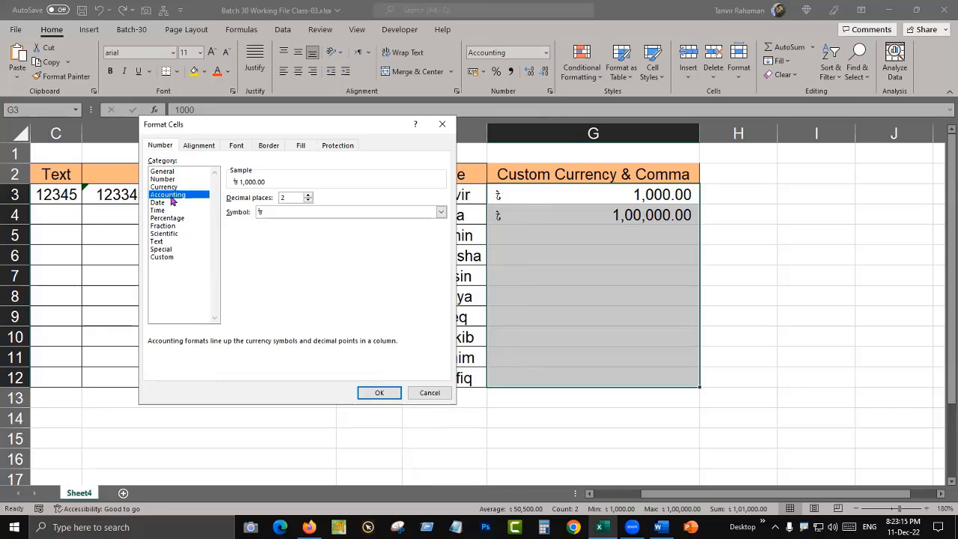
{"action": "left_click", "coordinate": [441, 212]}
{"action": "left_click_drag", "start_coordinate": [441, 234], "coordinate": [441, 301]}
{"action": "scroll", "coordinate": [360, 296], "scroll_direction": "up", "scroll_amount": 7}
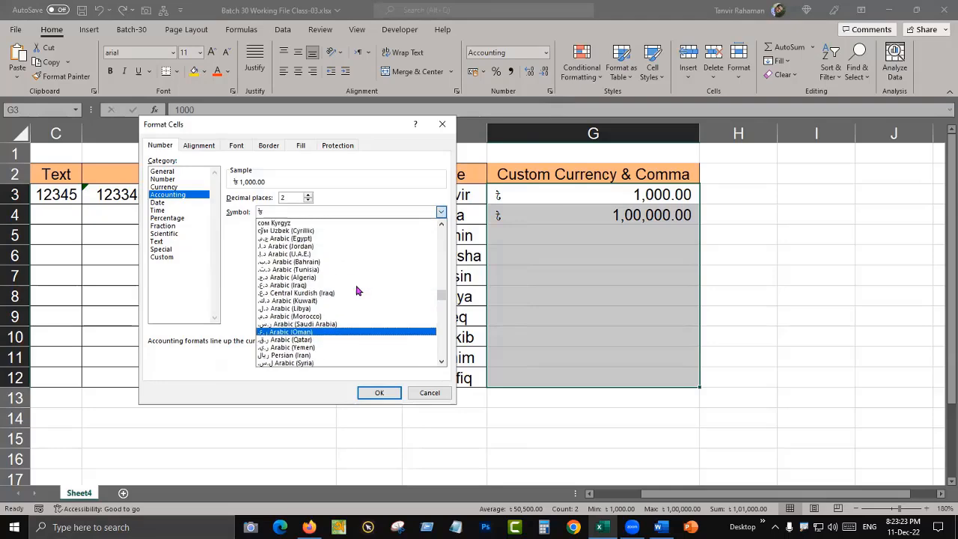
{"action": "scroll", "coordinate": [357, 290], "scroll_direction": "up", "scroll_amount": 15}
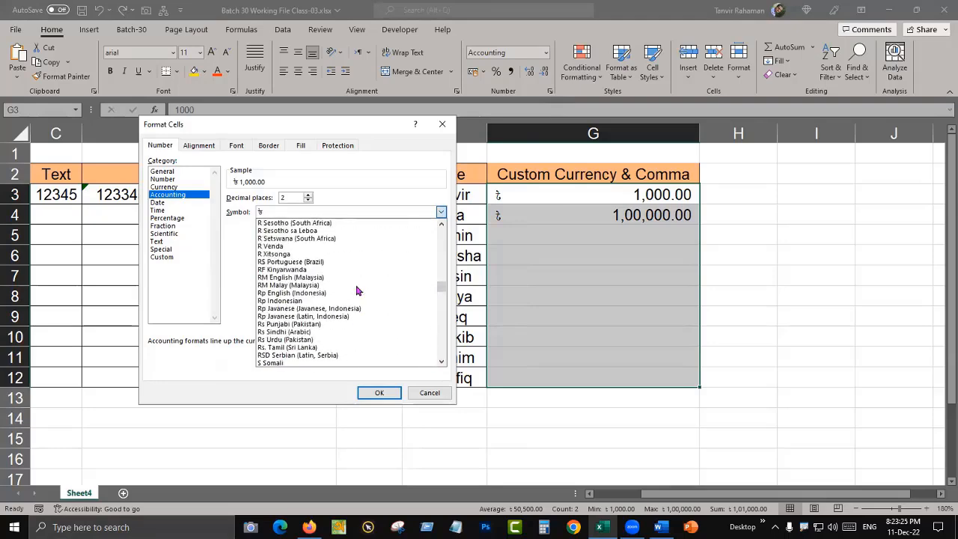
{"action": "scroll", "coordinate": [357, 290], "scroll_direction": "up", "scroll_amount": 12}
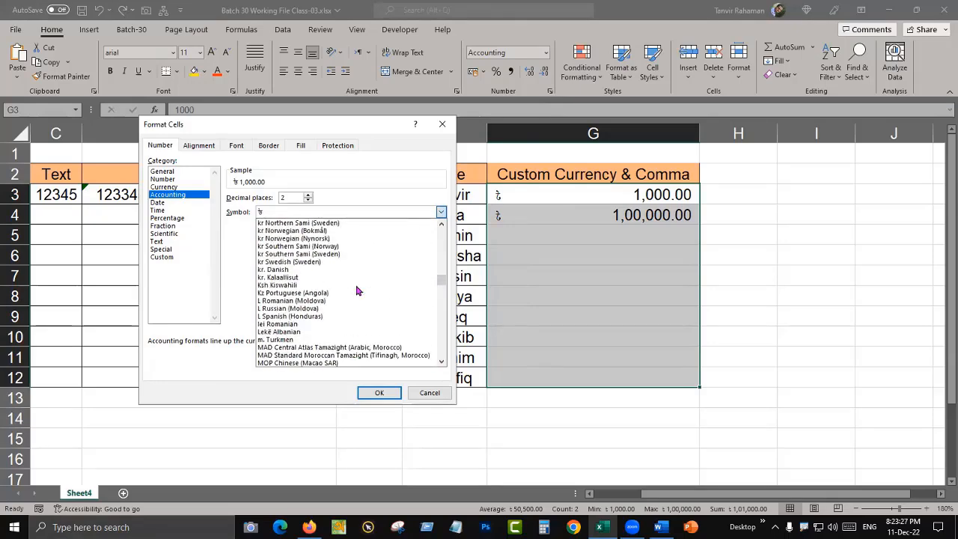
{"action": "scroll", "coordinate": [357, 291], "scroll_direction": "up", "scroll_amount": 12}
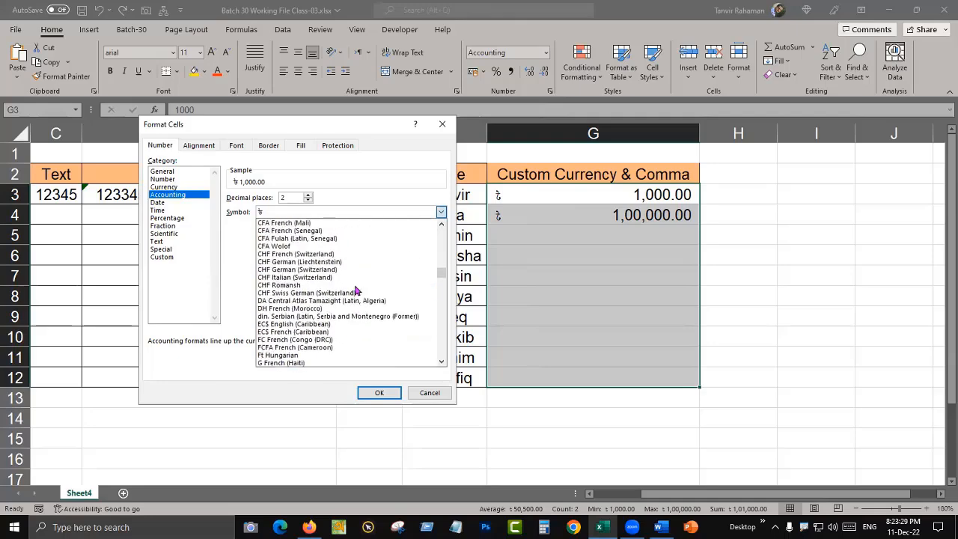
{"action": "scroll", "coordinate": [357, 290], "scroll_direction": "up", "scroll_amount": 5}
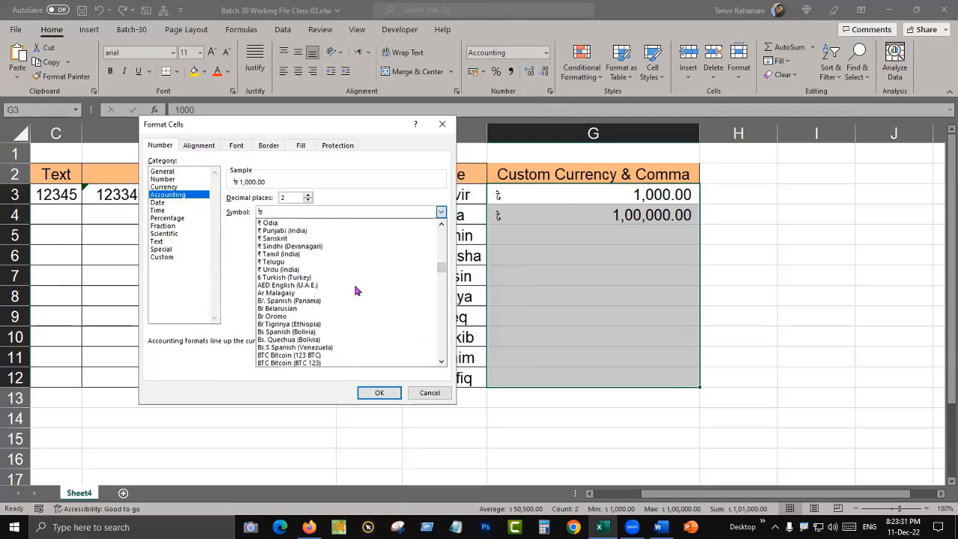
{"action": "scroll", "coordinate": [356, 289], "scroll_direction": "up", "scroll_amount": 5}
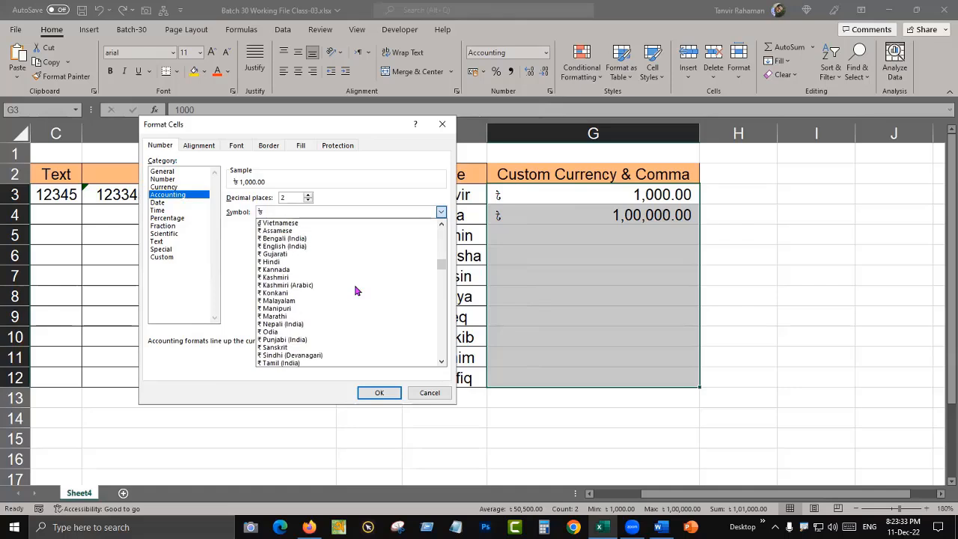
{"action": "scroll", "coordinate": [357, 290], "scroll_direction": "up", "scroll_amount": 3}
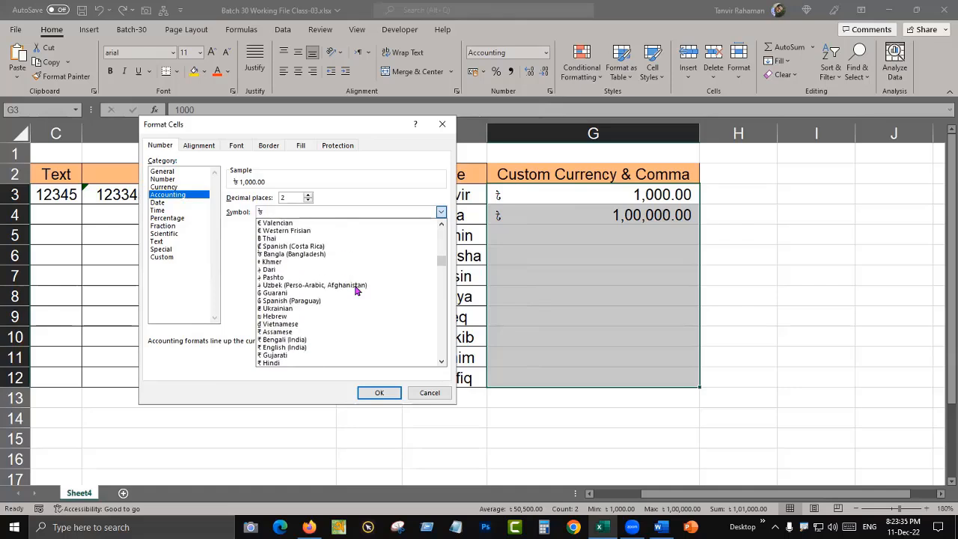
{"action": "left_click", "coordinate": [313, 255]}
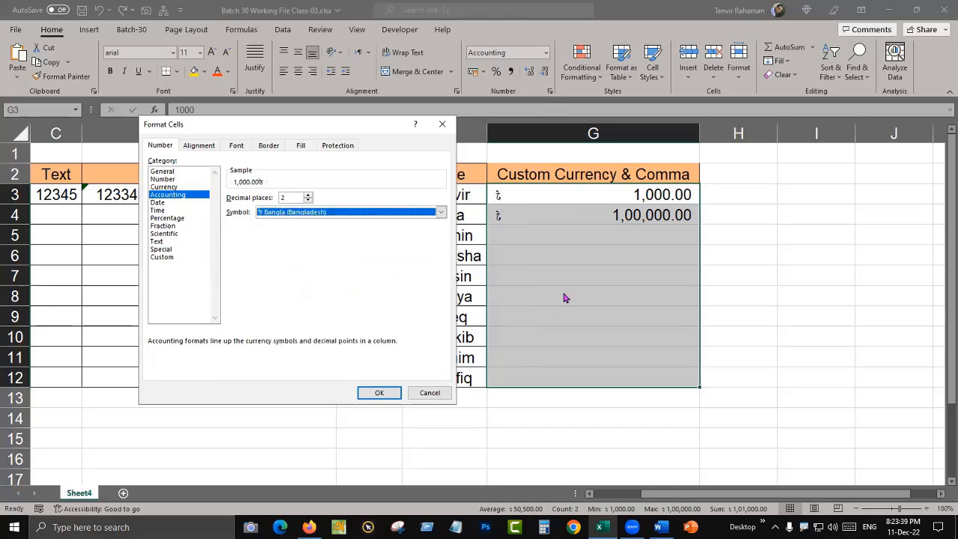
{"action": "left_click", "coordinate": [369, 393]}
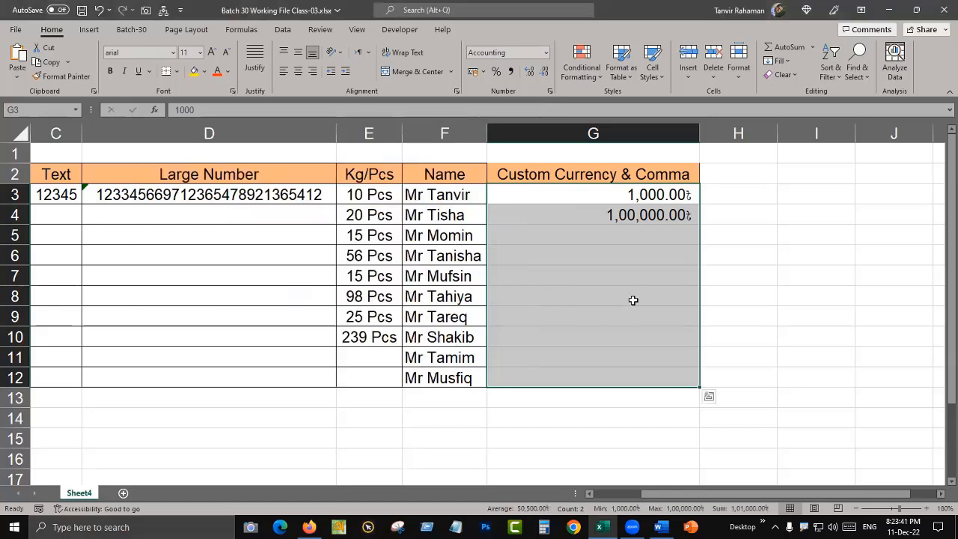
Reapply the plain ৳ accounting number format to cells G3:G12 so the symbol stands before the amounts.
{"action": "left_click", "coordinate": [636, 279]}
{"action": "left_click_drag", "start_coordinate": [670, 196], "coordinate": [674, 380]}
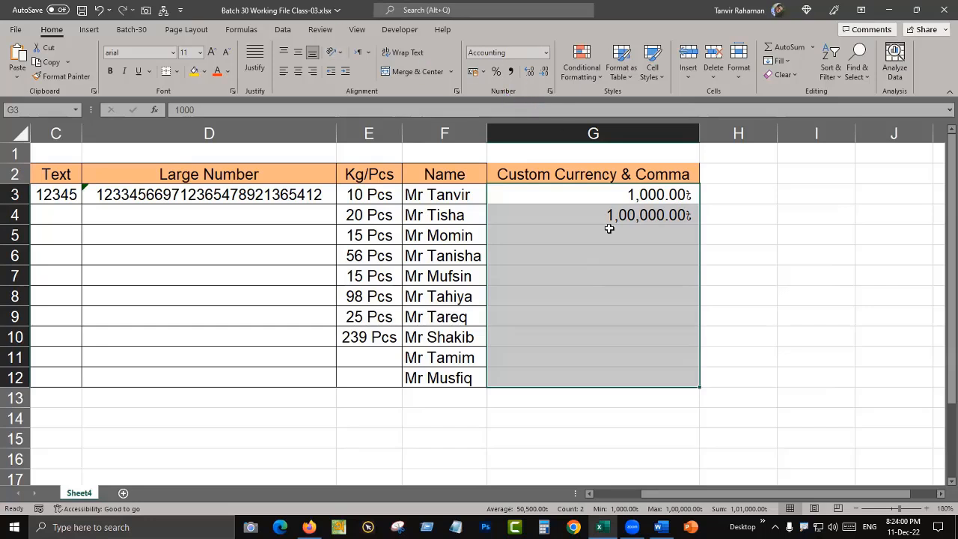
{"action": "left_click", "coordinate": [483, 72]}
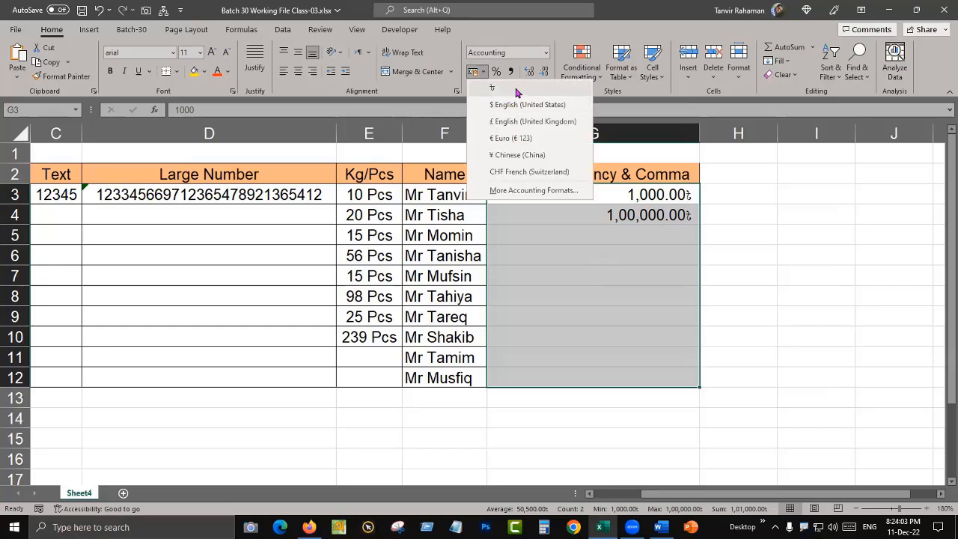
{"action": "left_click", "coordinate": [516, 88]}
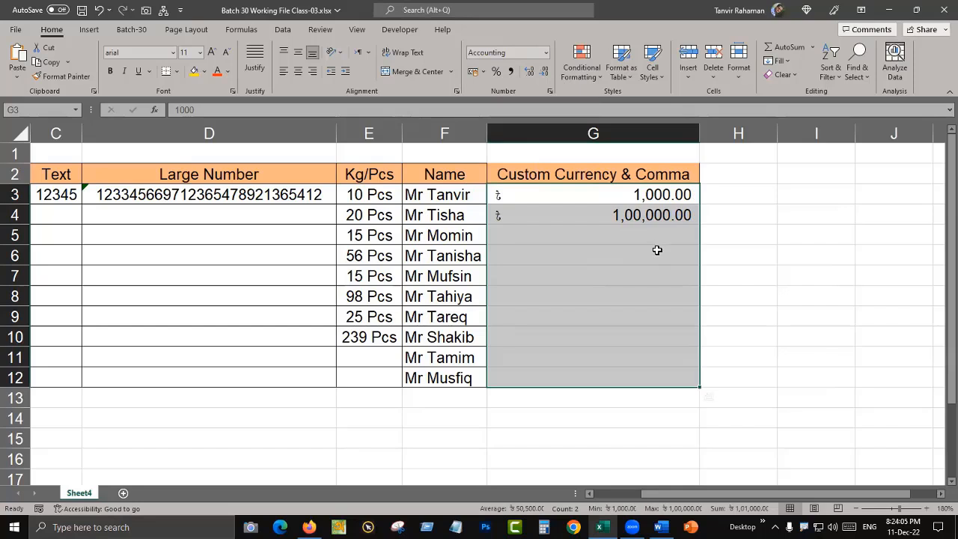
{"action": "left_click", "coordinate": [562, 201]}
{"action": "left_click_drag", "start_coordinate": [571, 192], "coordinate": [583, 374]}
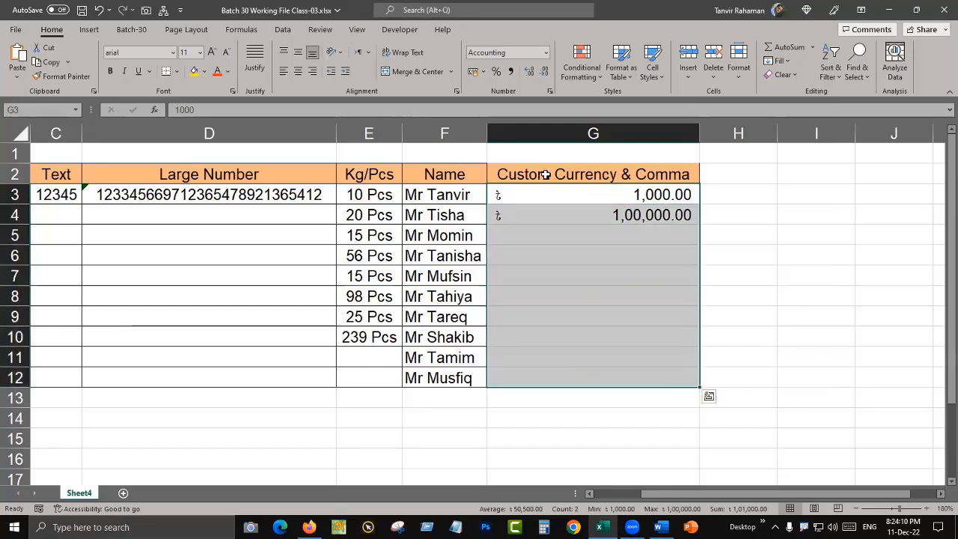
{"action": "left_click", "coordinate": [544, 229]}
{"action": "left_click_drag", "start_coordinate": [545, 199], "coordinate": [541, 387]}
{"action": "left_click", "coordinate": [483, 71]}
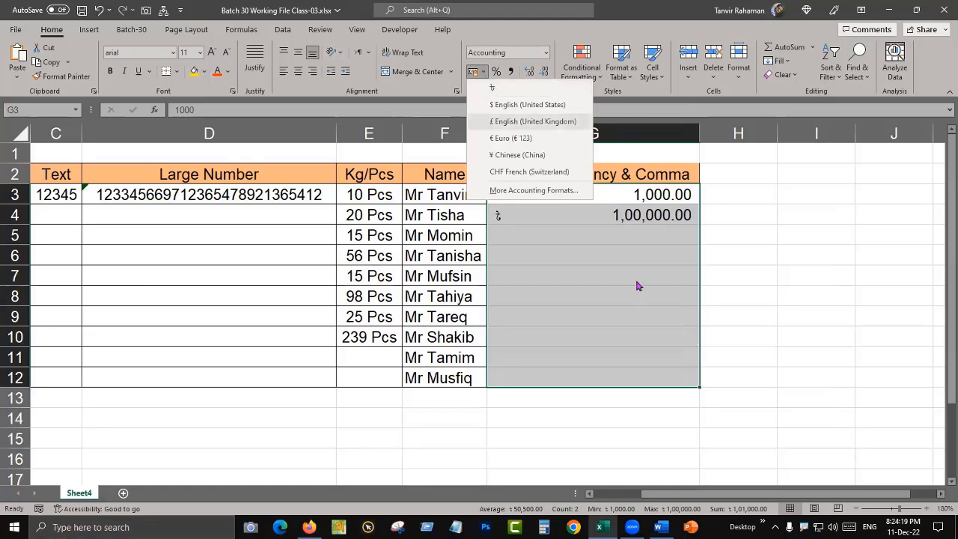
{"action": "left_click", "coordinate": [496, 89]}
{"action": "left_click", "coordinate": [643, 279]}
{"action": "left_click_drag", "start_coordinate": [651, 198], "coordinate": [638, 371]}
{"action": "left_click", "coordinate": [733, 275]}
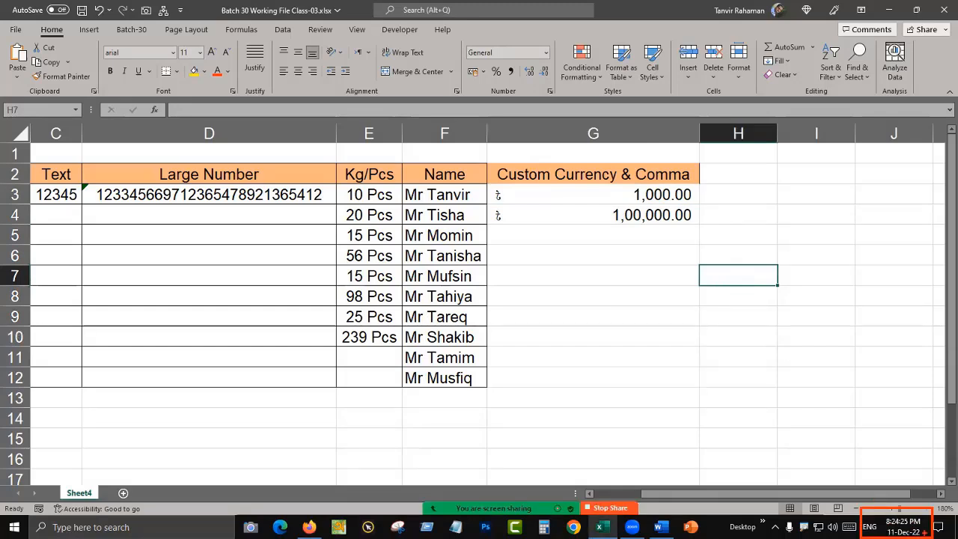
Switch to the Windows Settings page for adjusting the date and time, starting from the system clock.
{"action": "left_click_drag", "start_coordinate": [886, 510], "coordinate": [842, 379]}
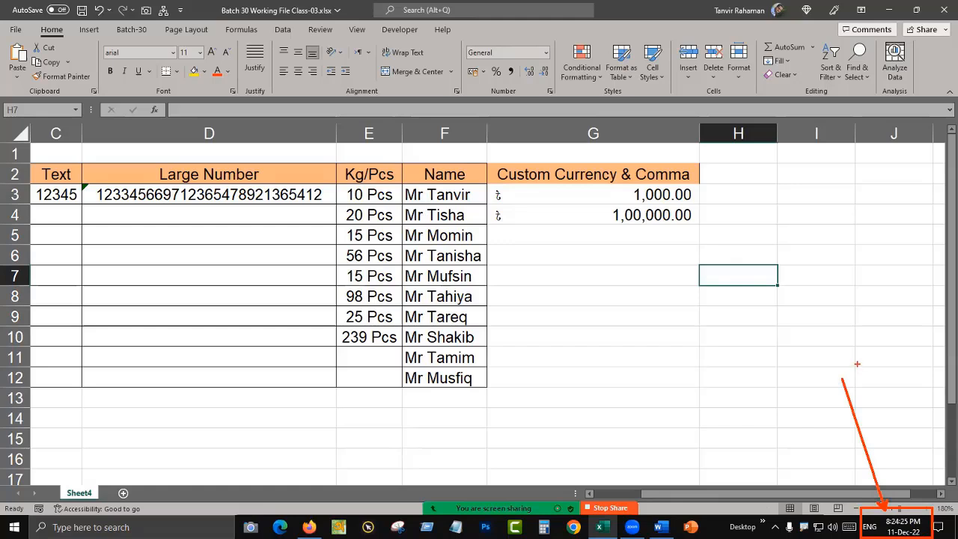
{"action": "key", "text": "Escape"}
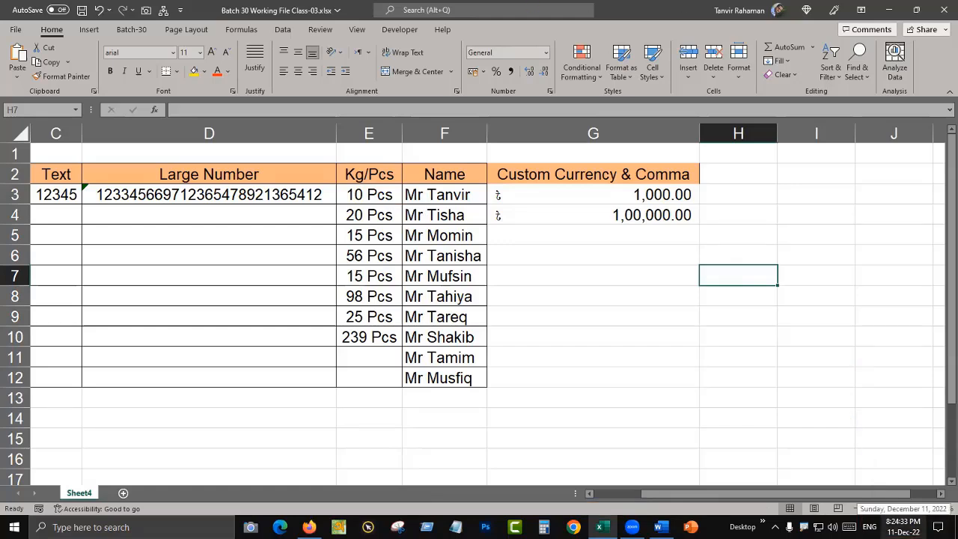
{"action": "right_click", "coordinate": [902, 527]}
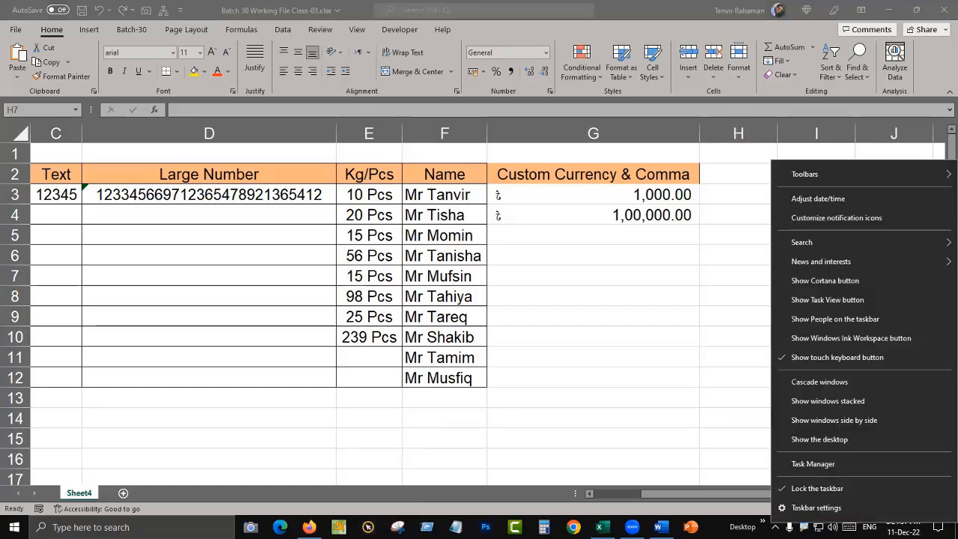
{"action": "left_click", "coordinate": [818, 199]}
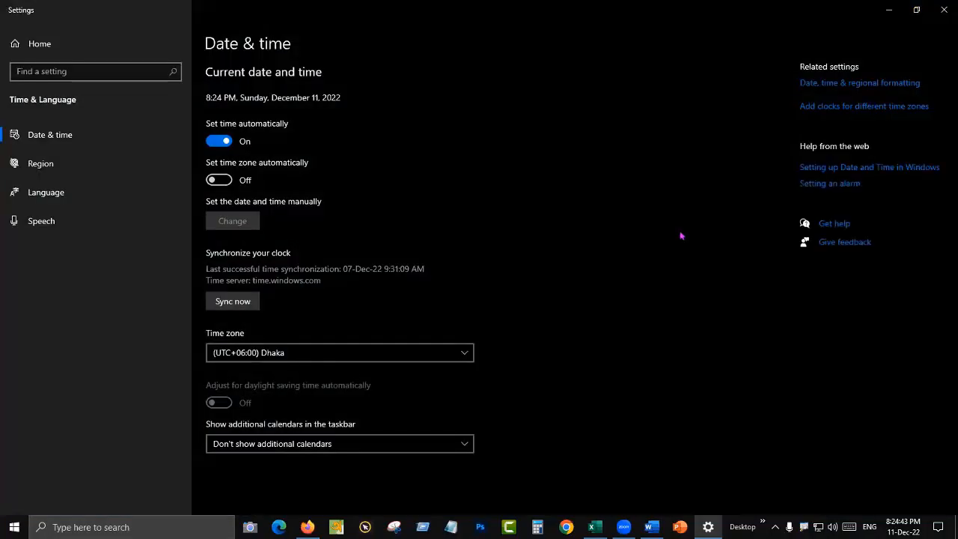
{"action": "key", "text": "ctrl+2"}
{"action": "key", "text": "b"}
{"action": "left_click_drag", "start_coordinate": [784, 69], "coordinate": [938, 97]}
{"action": "key", "text": "r"}
{"action": "left_click_drag", "start_coordinate": [799, 89], "coordinate": [722, 188]}
{"action": "key", "text": "Escape"}
Open the related date, time & regional formatting settings from the Date & time page.
{"action": "left_click", "coordinate": [887, 83]}
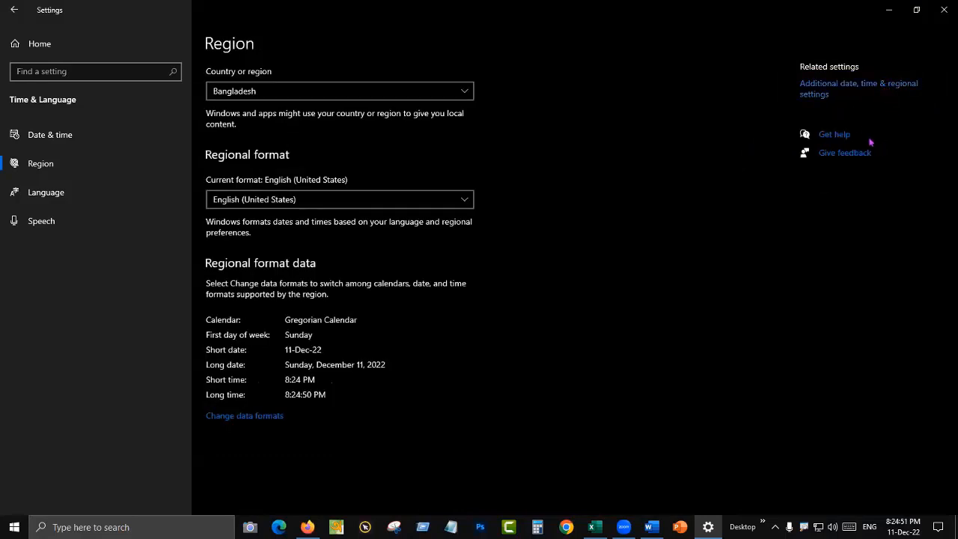
{"action": "left_click_drag", "start_coordinate": [793, 69], "coordinate": [934, 105]}
{"action": "left_click_drag", "start_coordinate": [744, 151], "coordinate": [799, 100]}
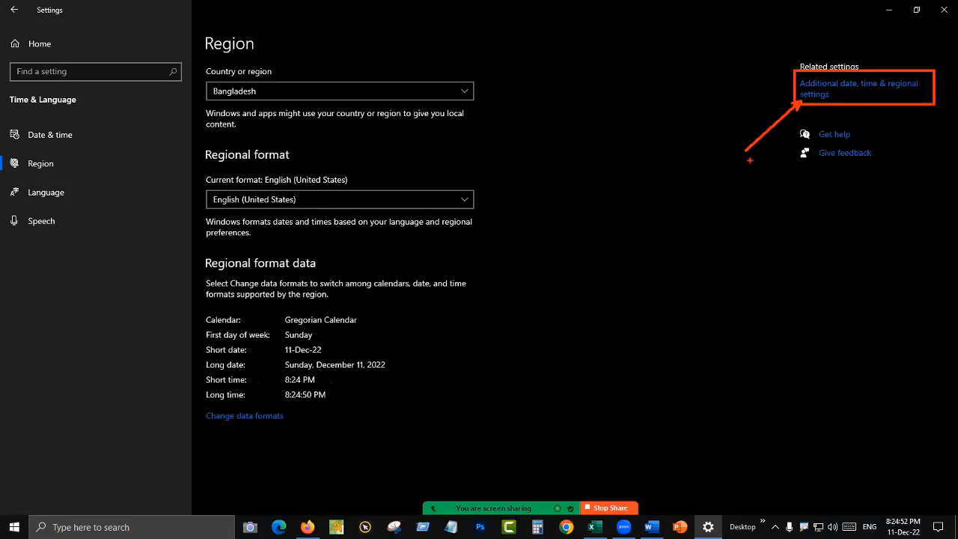
Open the Region dialog through the additional date, time & regional settings and bring up its additional format settings.
{"action": "left_click", "coordinate": [846, 90]}
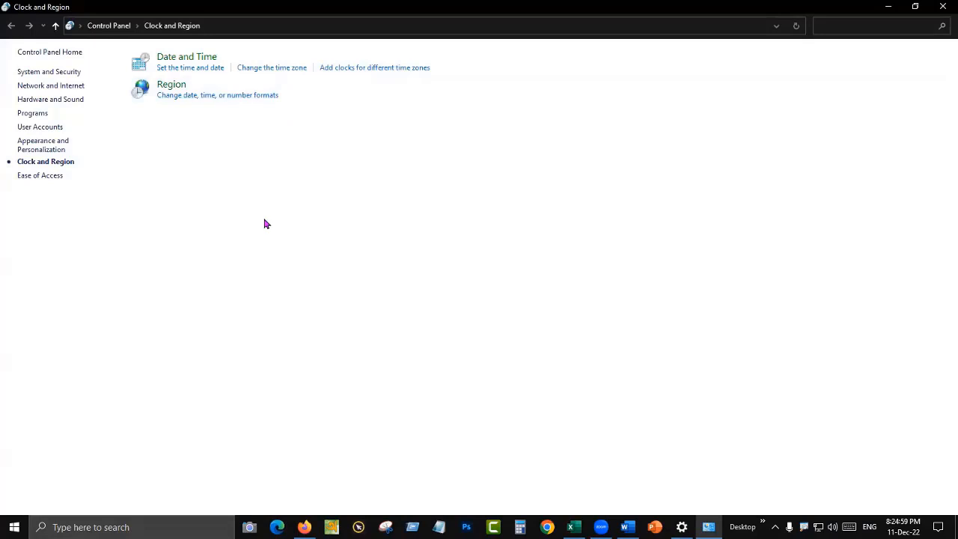
{"action": "mouse_move", "coordinate": [128, 75]}
{"action": "left_mouse_down"}
{"action": "mouse_move", "coordinate": [287, 106]}
{"action": "mouse_move", "coordinate": [326, 177]}
{"action": "left_mouse_up"}
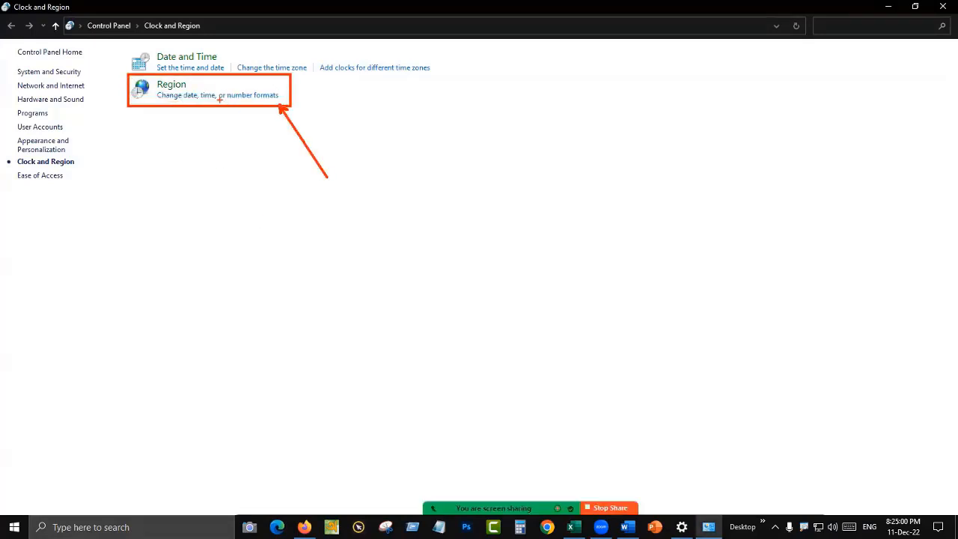
{"action": "left_click", "coordinate": [216, 96]}
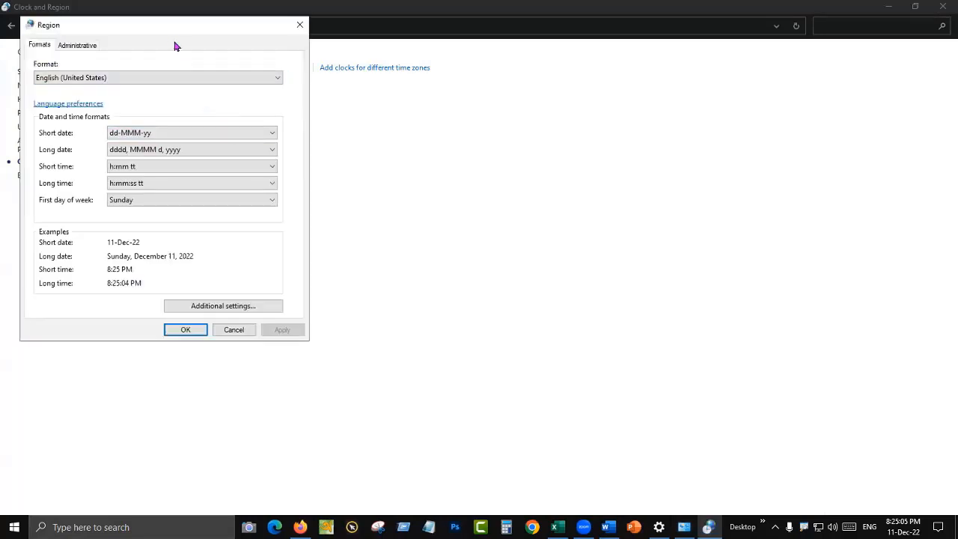
{"action": "left_click_drag", "start_coordinate": [173, 37], "coordinate": [441, 108]}
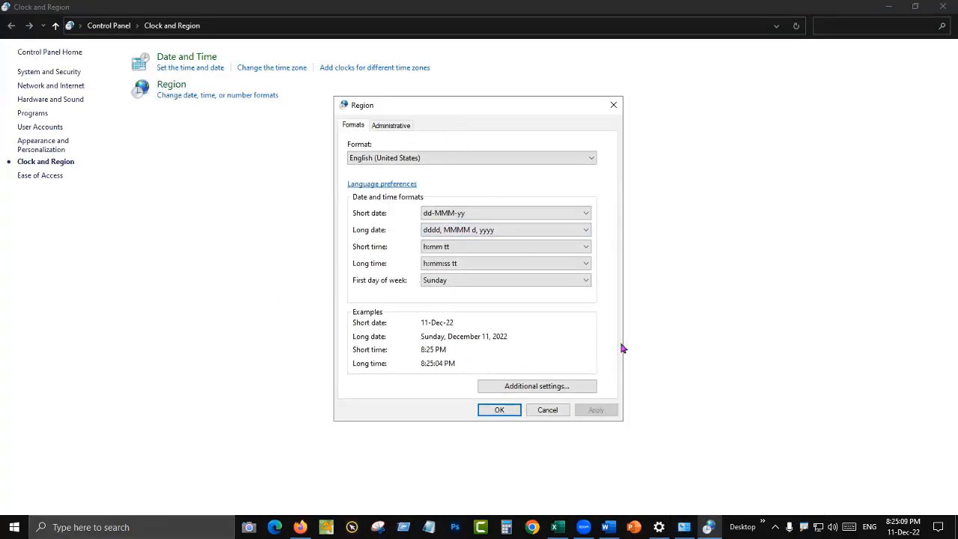
{"action": "mouse_move", "coordinate": [486, 368]}
{"action": "left_mouse_down"}
{"action": "mouse_move", "coordinate": [589, 400]}
{"action": "mouse_move", "coordinate": [589, 289]}
{"action": "left_mouse_up"}
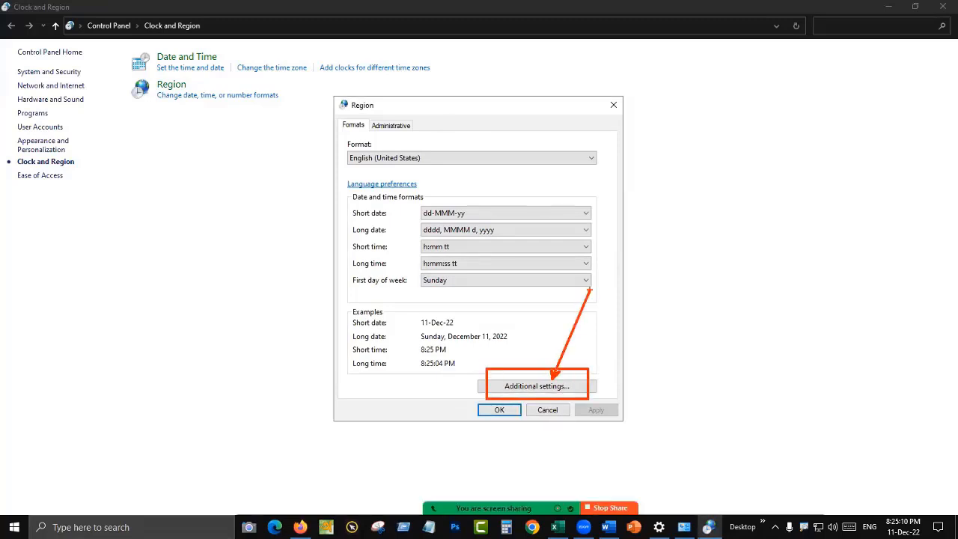
{"action": "left_click", "coordinate": [543, 386]}
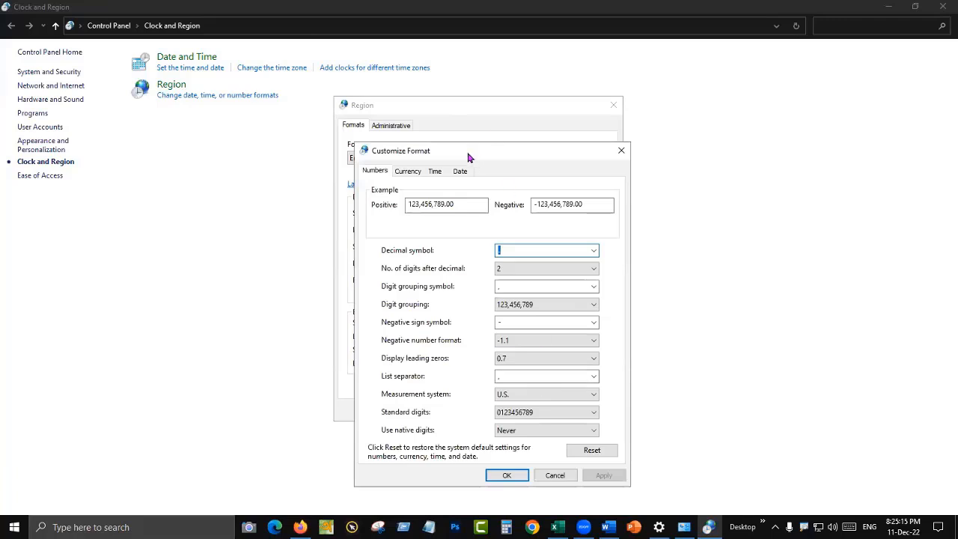
{"action": "left_click_drag", "start_coordinate": [469, 157], "coordinate": [410, 80]}
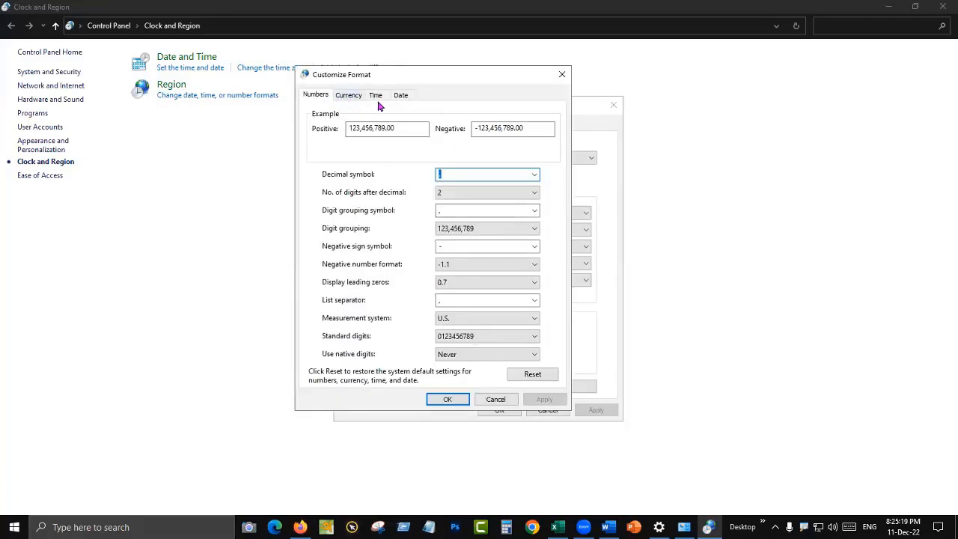
Replace the currency symbol with BDT in the currency format settings.
{"action": "left_click", "coordinate": [350, 96]}
{"action": "left_click", "coordinate": [464, 173]}
{"action": "double_click", "coordinate": [441, 173]}
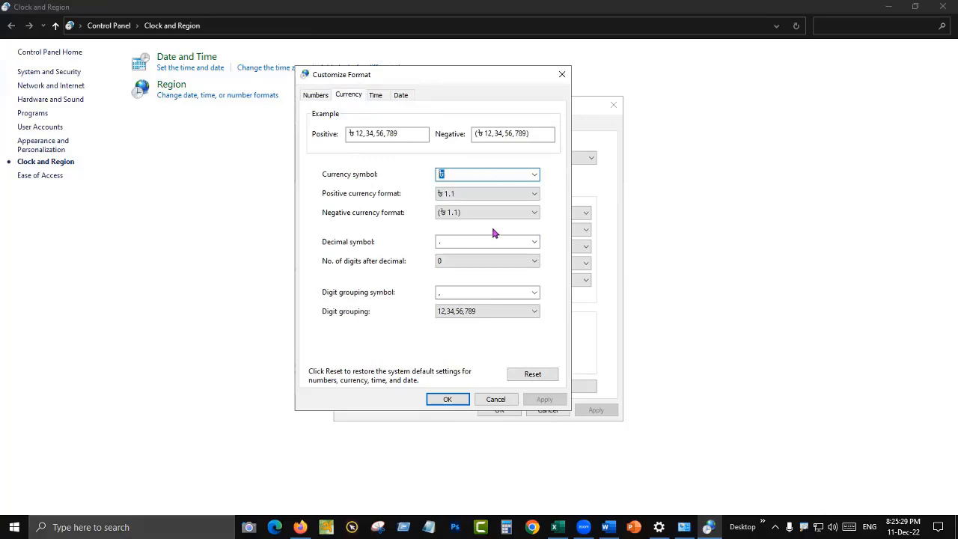
{"action": "type", "text": "BDT"}
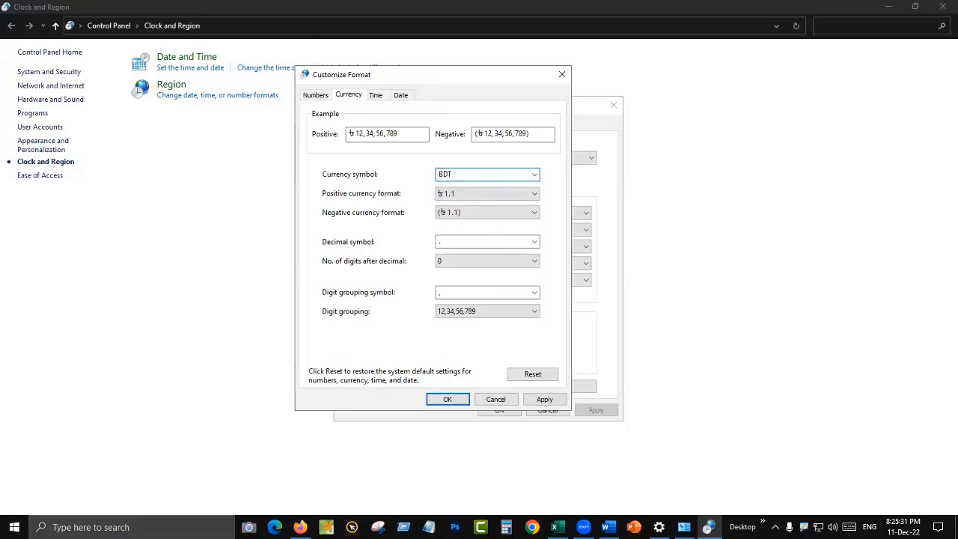
Review the positive and negative currency formats, keeping the symbol and a space before the amount, and apply the BDT currency settings.
{"action": "left_click", "coordinate": [460, 213]}
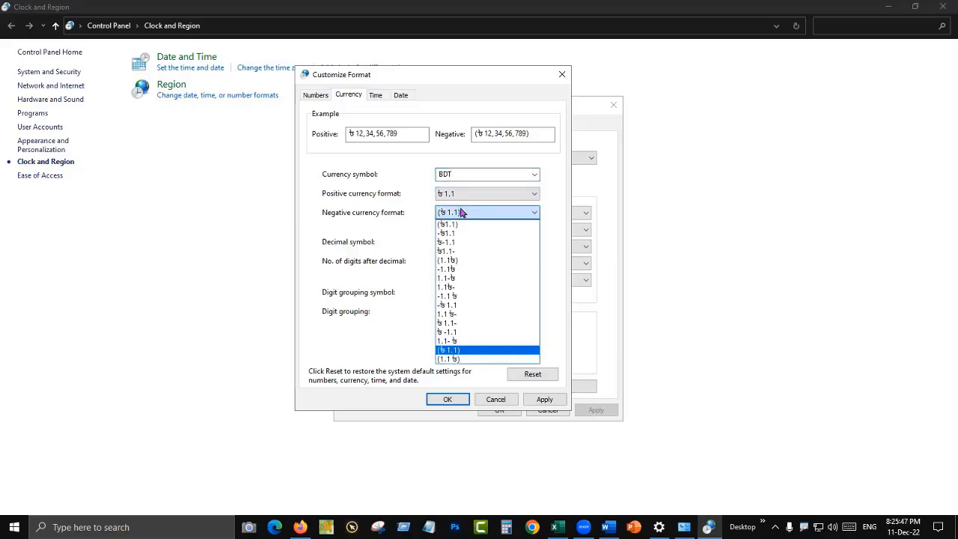
{"action": "left_click", "coordinate": [465, 195]}
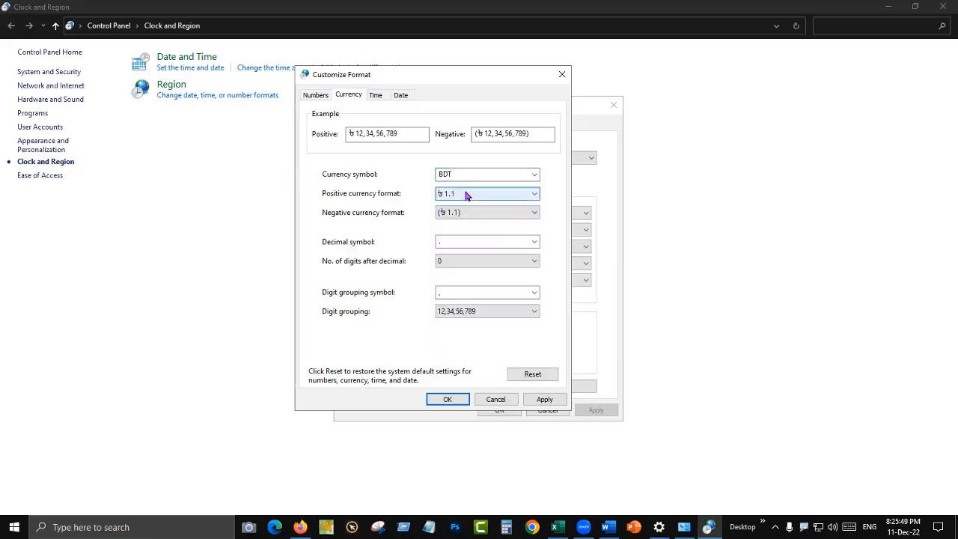
{"action": "left_click", "coordinate": [465, 195]}
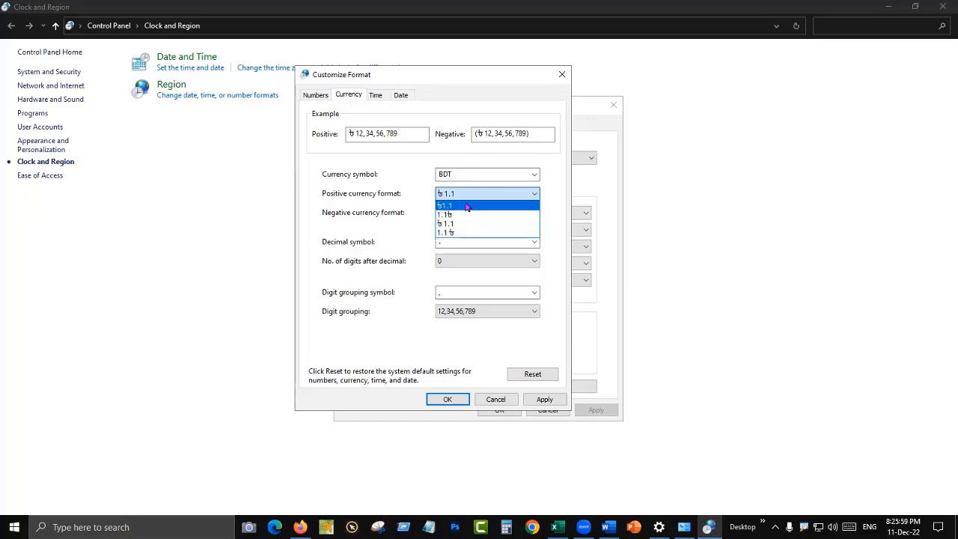
{"action": "left_click", "coordinate": [457, 226]}
{"action": "left_click", "coordinate": [459, 214]}
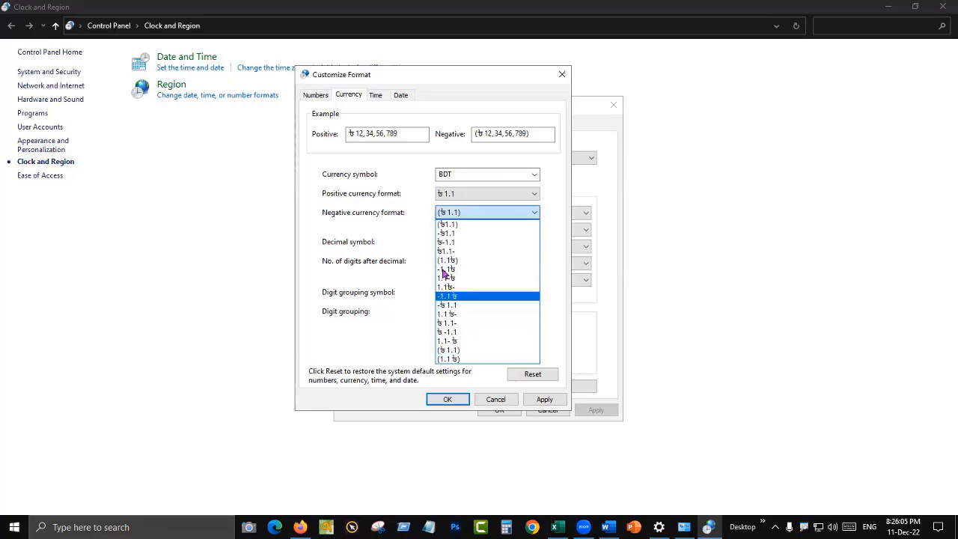
{"action": "left_click", "coordinate": [411, 211]}
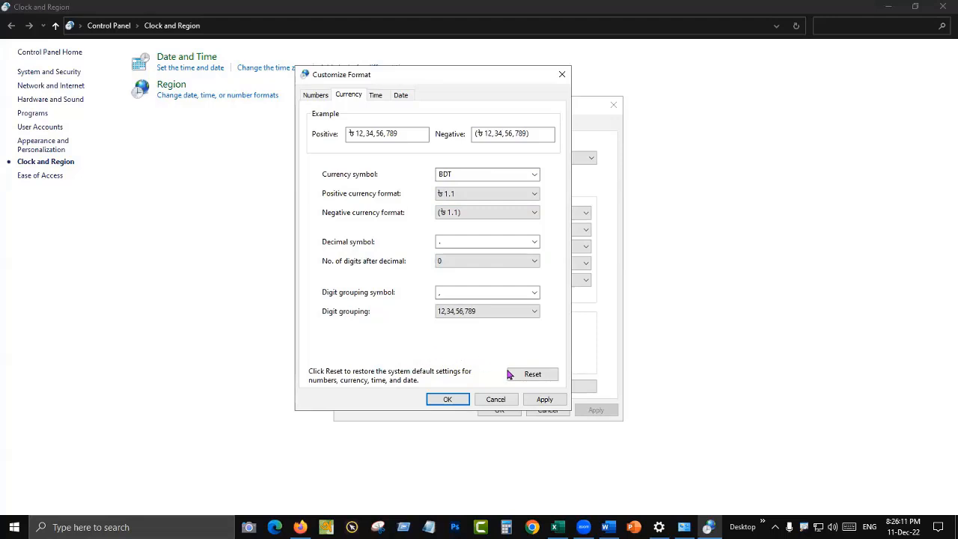
{"action": "left_click", "coordinate": [553, 400]}
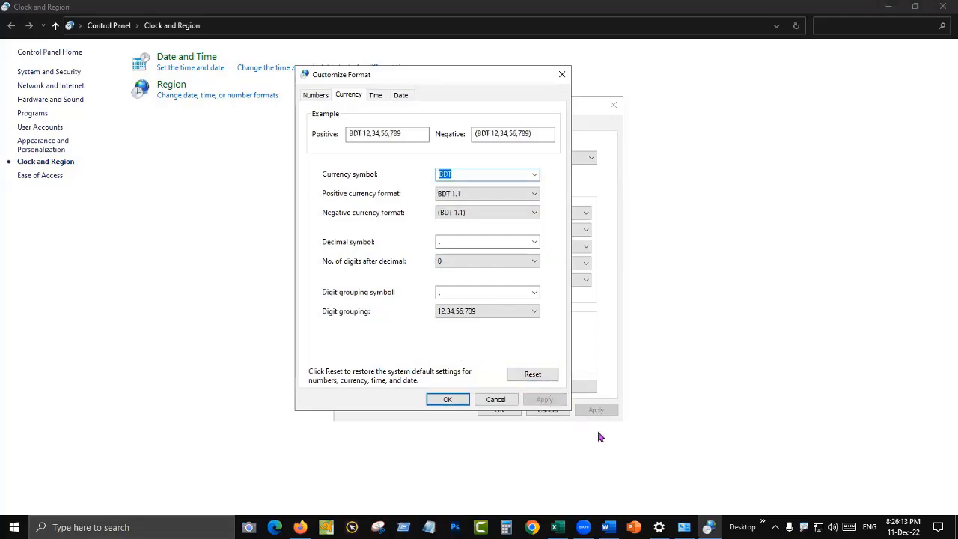
{"action": "left_click", "coordinate": [447, 399]}
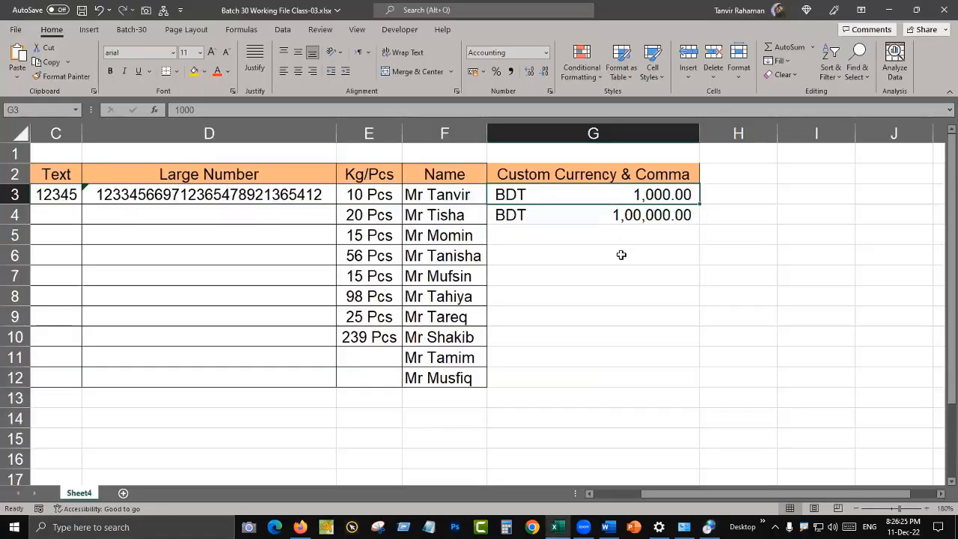
Switch to the Excel workbook and check the available accounting currency formats for the BDT entry.
{"action": "left_click", "coordinate": [484, 72]}
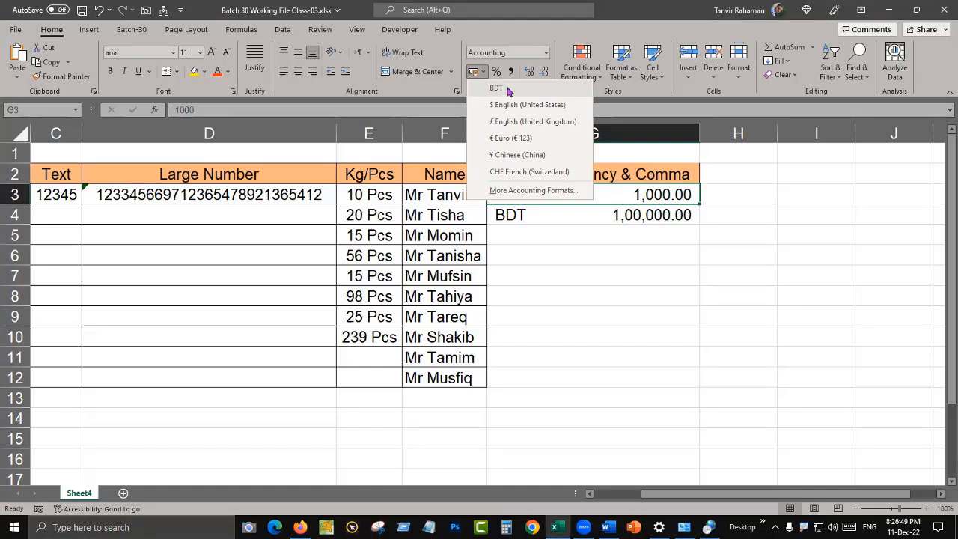
{"action": "key", "text": "ctrl+2"}
{"action": "left_click_drag", "start_coordinate": [476, 78], "coordinate": [563, 98]}
{"action": "left_click_drag", "start_coordinate": [630, 137], "coordinate": [563, 96]}
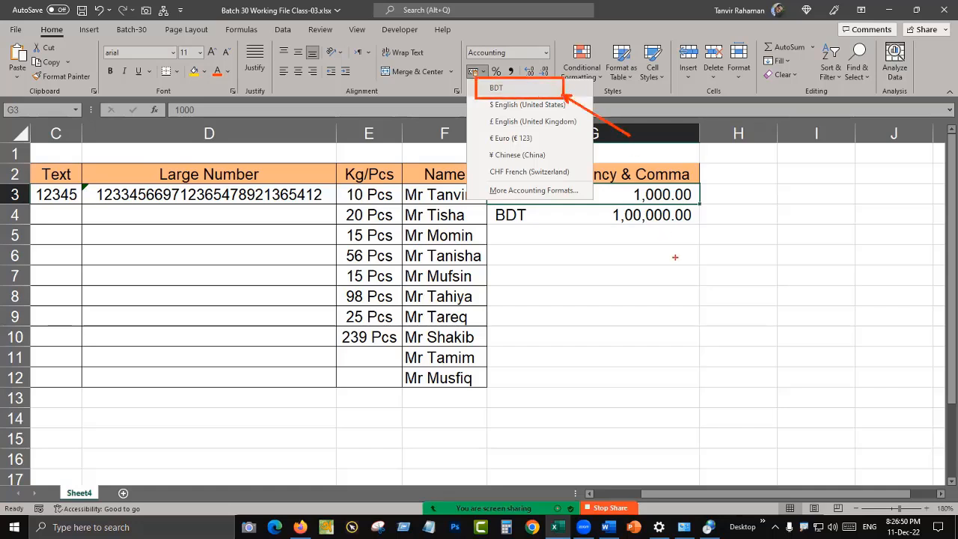
{"action": "key", "text": "Escape"}
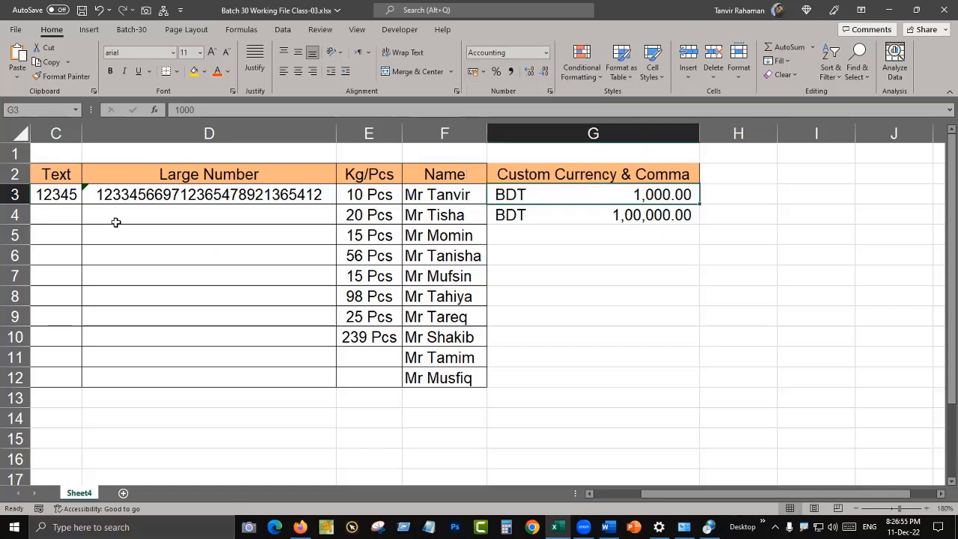
Fill 12345 from C3 down through C12 and apply the default BDT accounting number format to the range.
{"action": "left_click", "coordinate": [67, 197]}
{"action": "left_click_drag", "start_coordinate": [718, 493], "coordinate": [692, 495]}
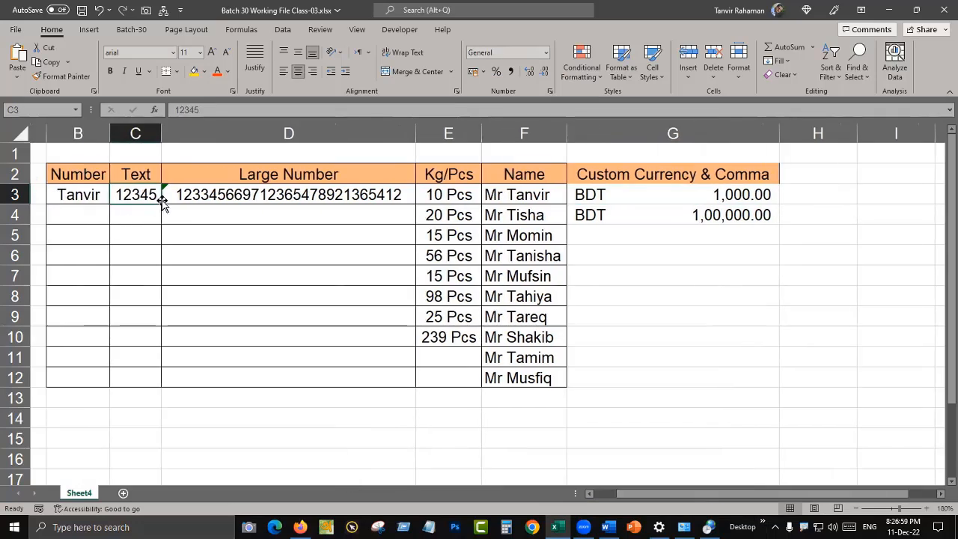
{"action": "left_click_drag", "start_coordinate": [160, 202], "coordinate": [152, 387]}
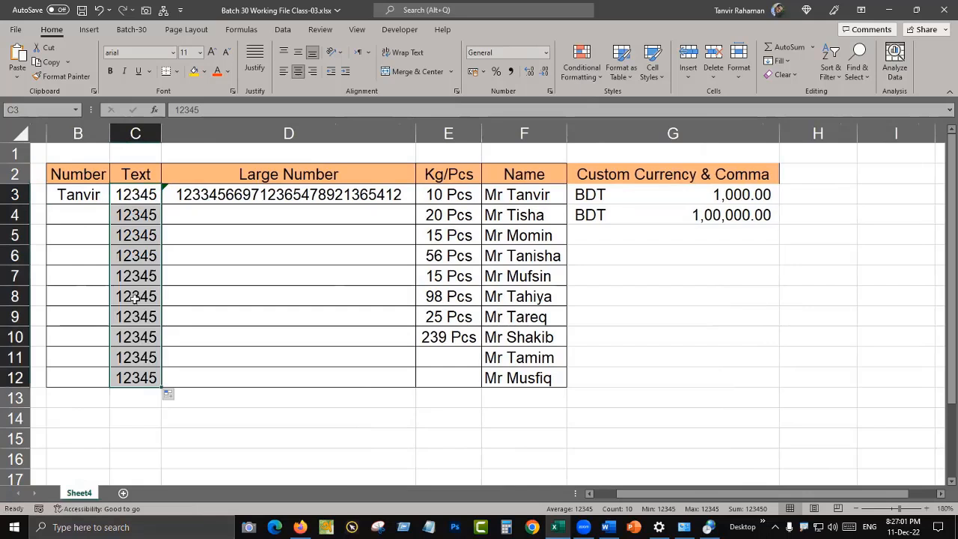
{"action": "left_click", "coordinate": [472, 72]}
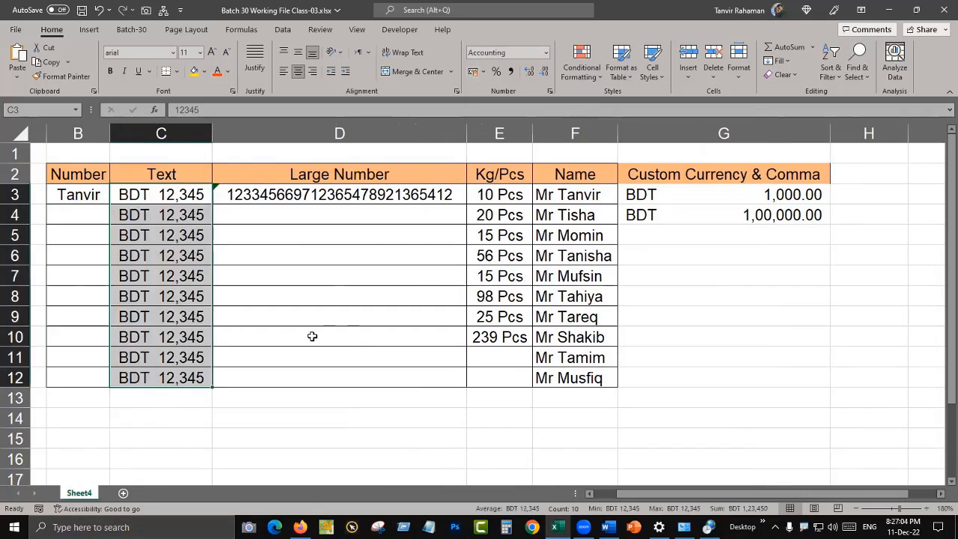
{"action": "left_click", "coordinate": [484, 72]}
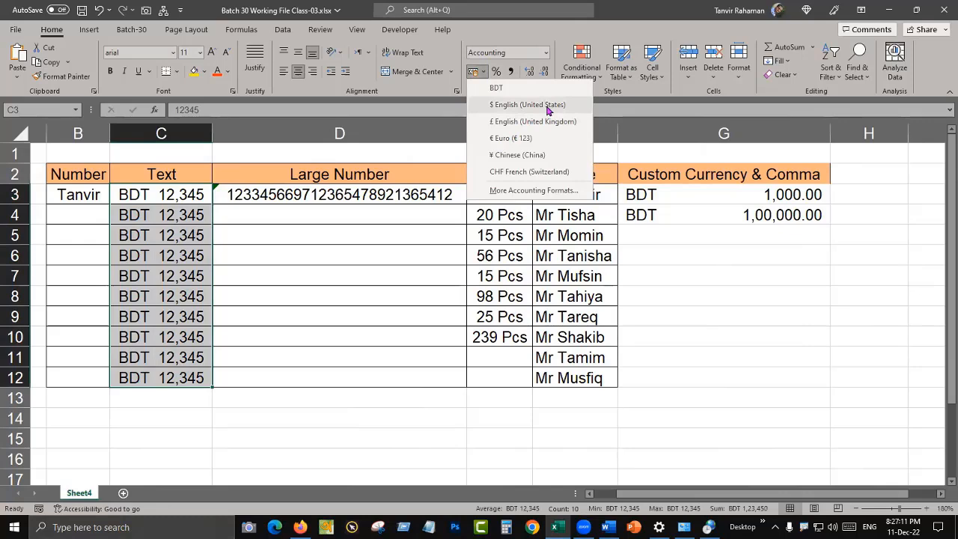
{"action": "left_click", "coordinate": [366, 279]}
{"action": "left_click", "coordinate": [347, 297]}
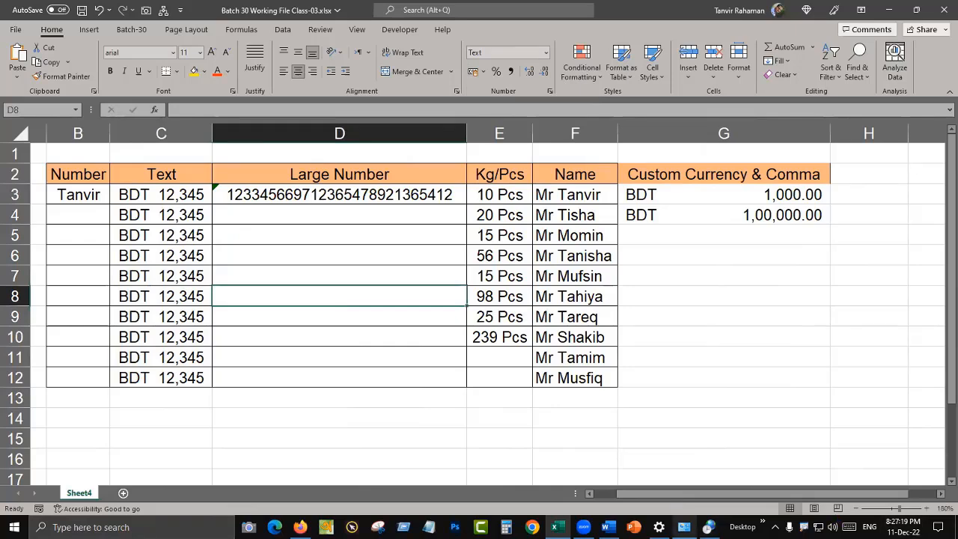
Return to the Windows Region dialog and change the currency symbol to TAKA, applying it and closing the dialogs.
{"action": "left_click", "coordinate": [708, 527]}
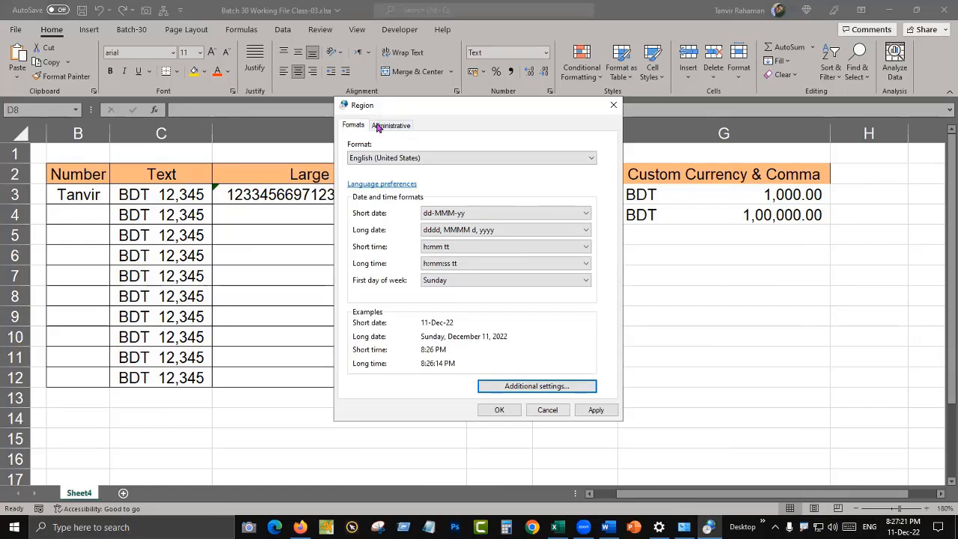
{"action": "left_click", "coordinate": [536, 386]}
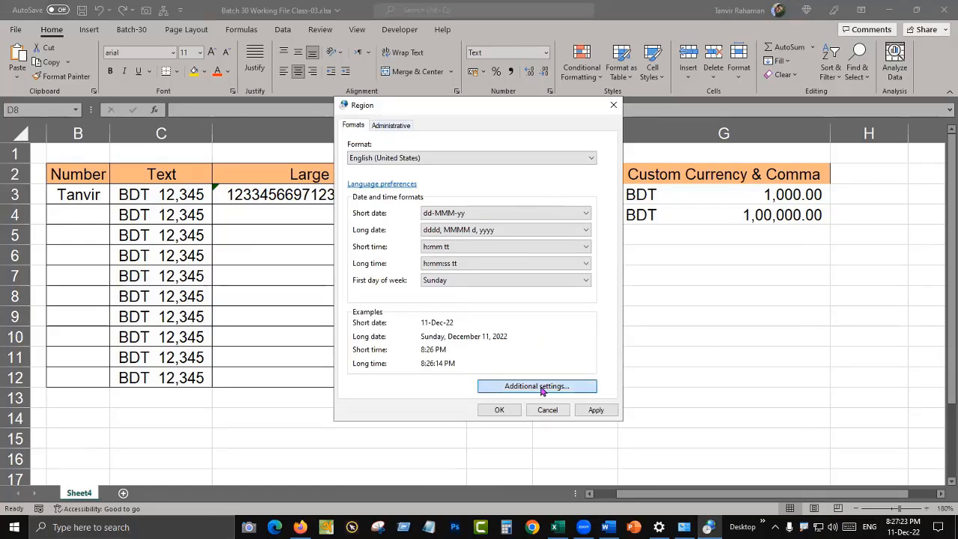
{"action": "left_click", "coordinate": [407, 171]}
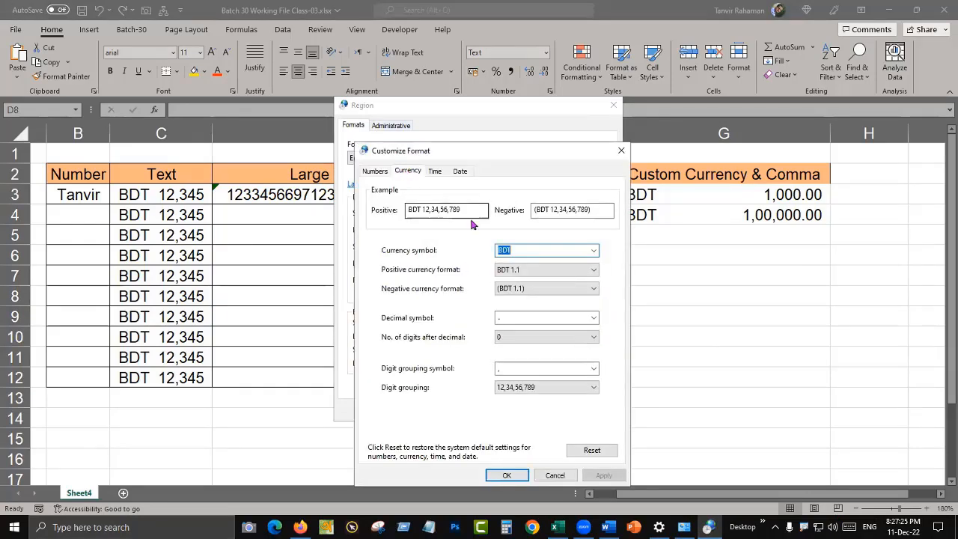
{"action": "type", "text": "T"}
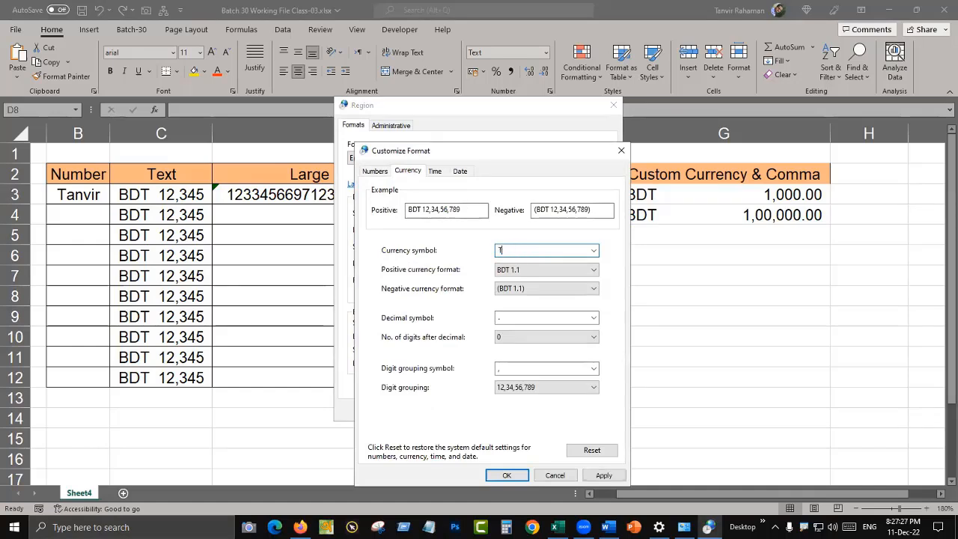
{"action": "type", "text": "AKA"}
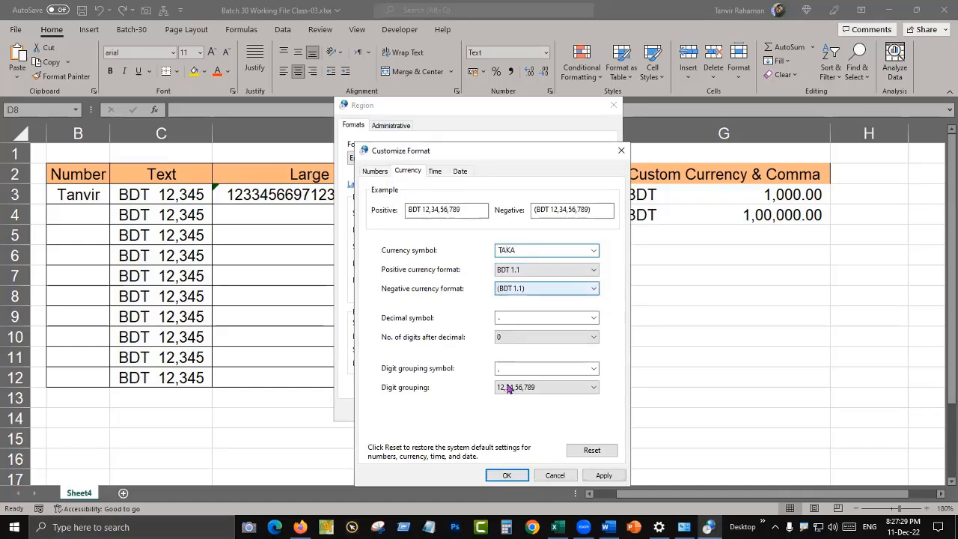
{"action": "left_click", "coordinate": [603, 475]}
{"action": "left_click", "coordinate": [509, 475]}
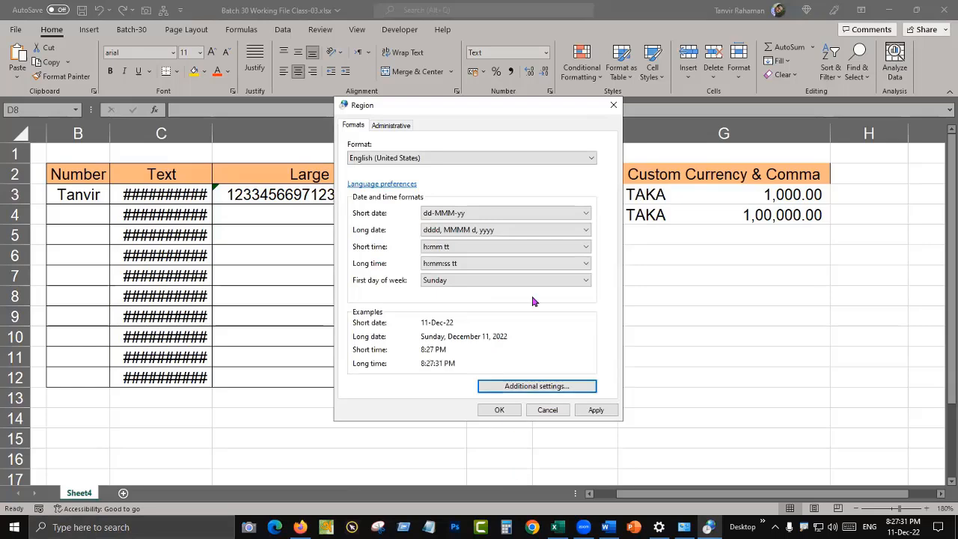
{"action": "left_click", "coordinate": [551, 407]}
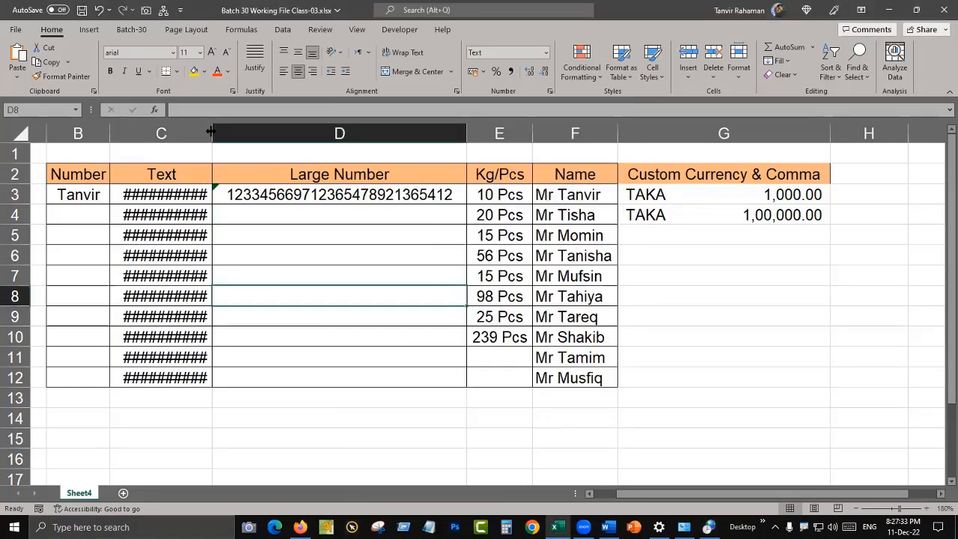
Autofit the Text column's width and check the accounting currency formats for the TAKA entry.
{"action": "double_click", "coordinate": [211, 134]}
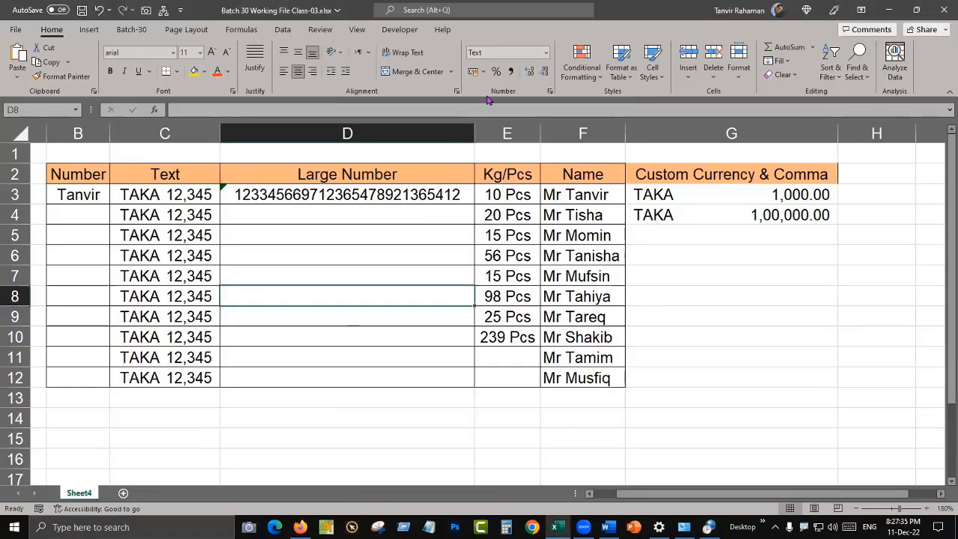
{"action": "left_click", "coordinate": [484, 72]}
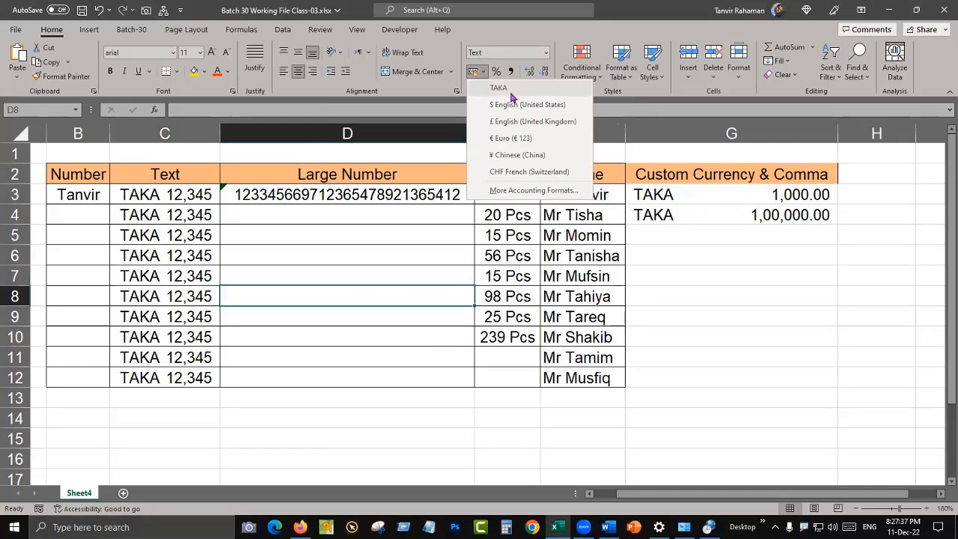
{"action": "left_click", "coordinate": [374, 264]}
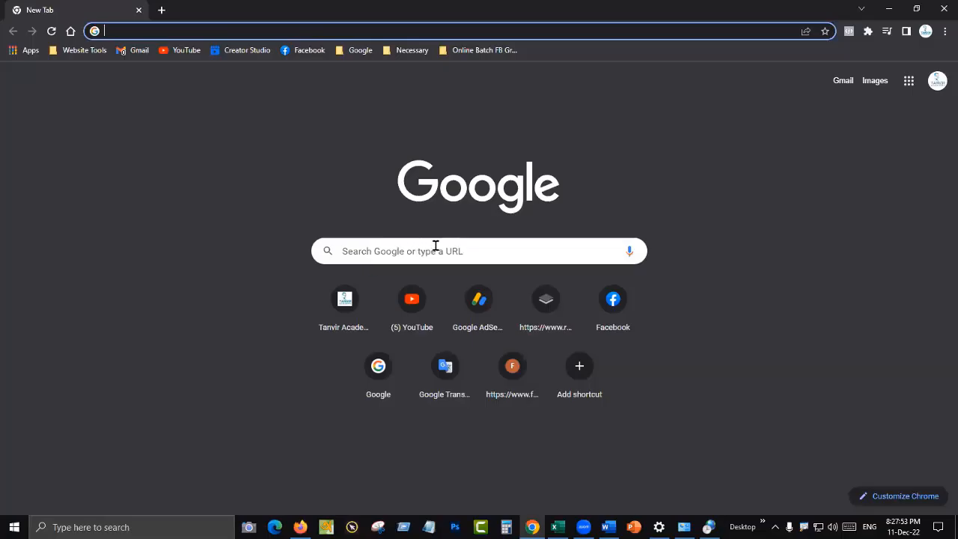
Search Google for "bangladesh currency symbol".
{"action": "left_click", "coordinate": [434, 249]}
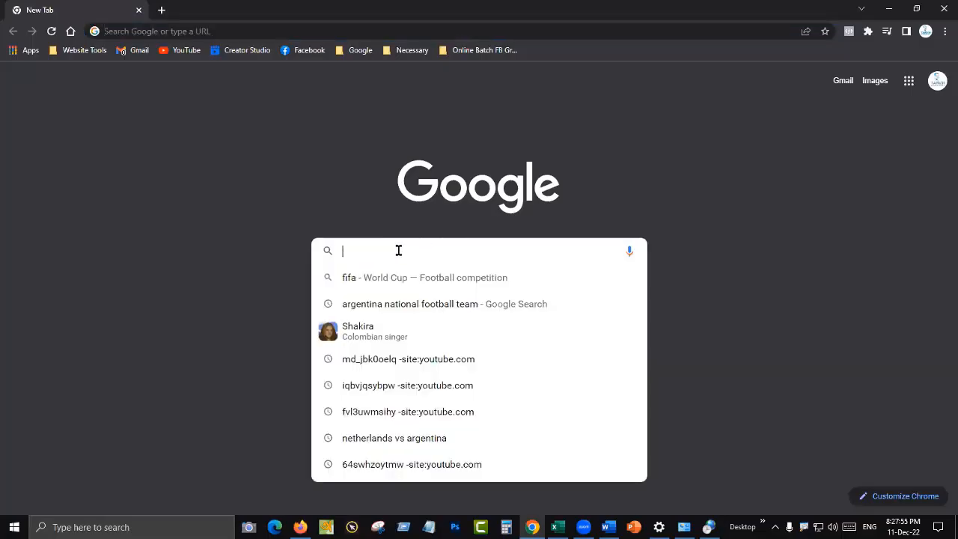
{"action": "type", "text": "ba"}
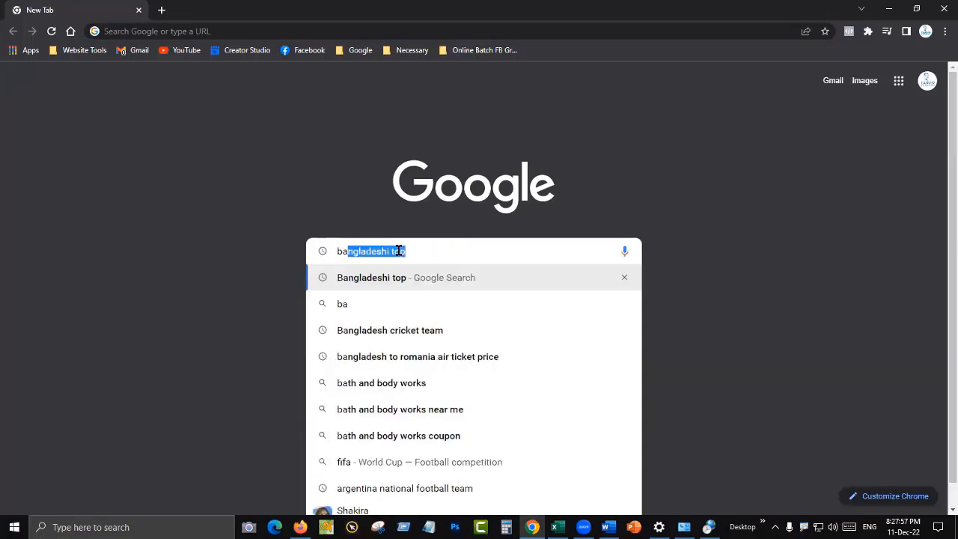
{"action": "type", "text": "nglade"}
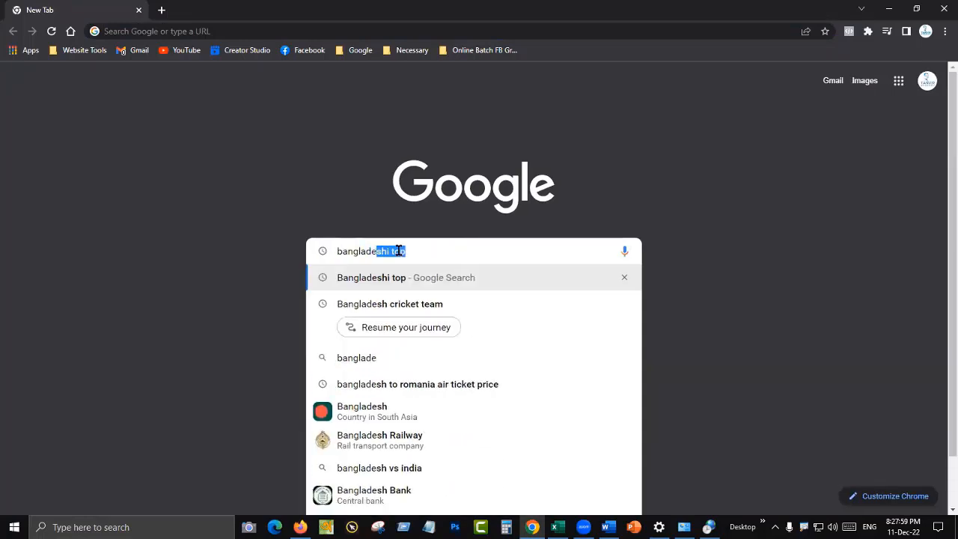
{"action": "type", "text": "sh taka"}
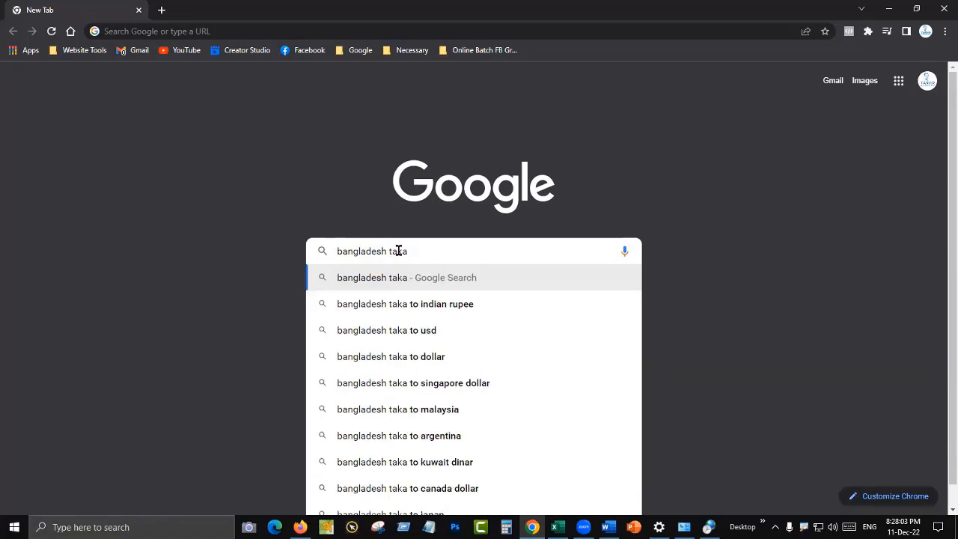
{"action": "key", "text": "BackSpace"}
{"action": "key", "text": "BackSpace"}
{"action": "key", "text": "BackSpace"}
{"action": "key", "text": "BackSpace"}
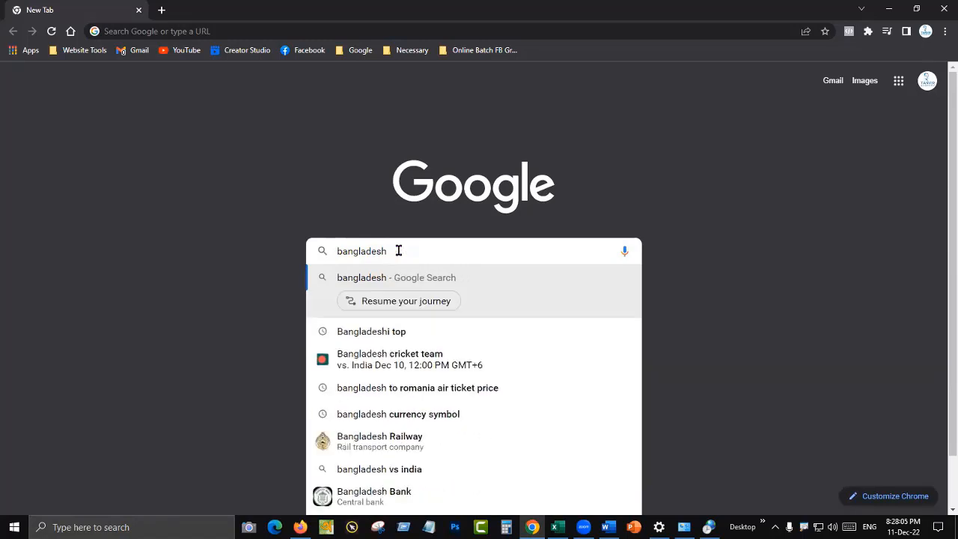
{"action": "type", "text": "cu"}
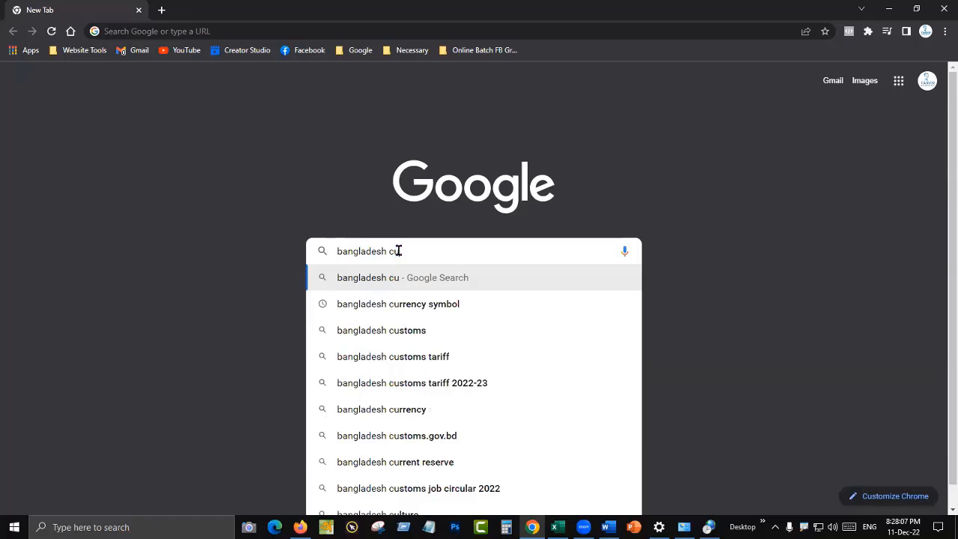
{"action": "left_click", "coordinate": [438, 304]}
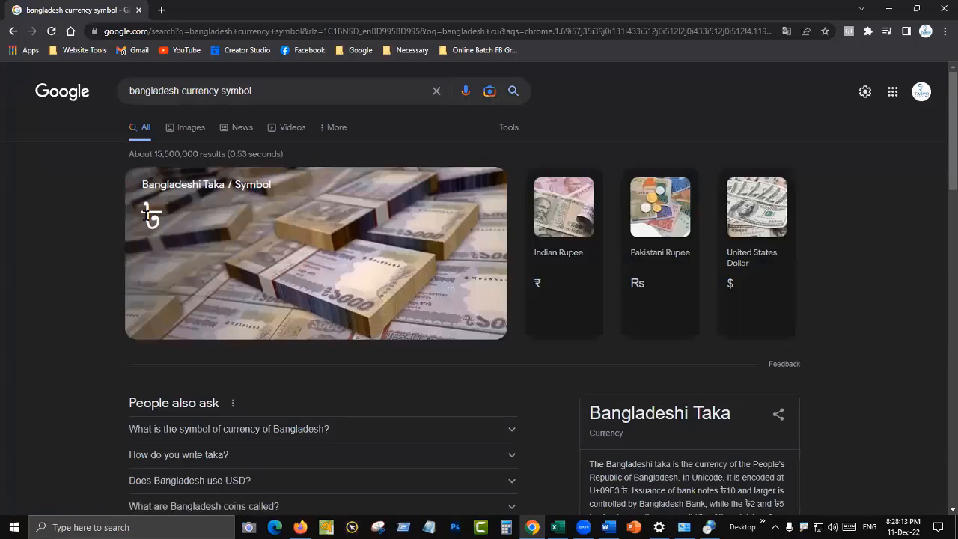
Copy the ৳ symbol from the Bangladeshi Taka search result.
{"action": "mouse_move", "coordinate": [145, 216]}
{"action": "left_mouse_down"}
{"action": "mouse_move", "coordinate": [164, 221]}
{"action": "mouse_move", "coordinate": [143, 217]}
{"action": "left_mouse_up"}
{"action": "left_click", "coordinate": [148, 216]}
{"action": "triple_click", "coordinate": [152, 217]}
{"action": "right_click", "coordinate": [152, 216]}
{"action": "left_click", "coordinate": [167, 224]}
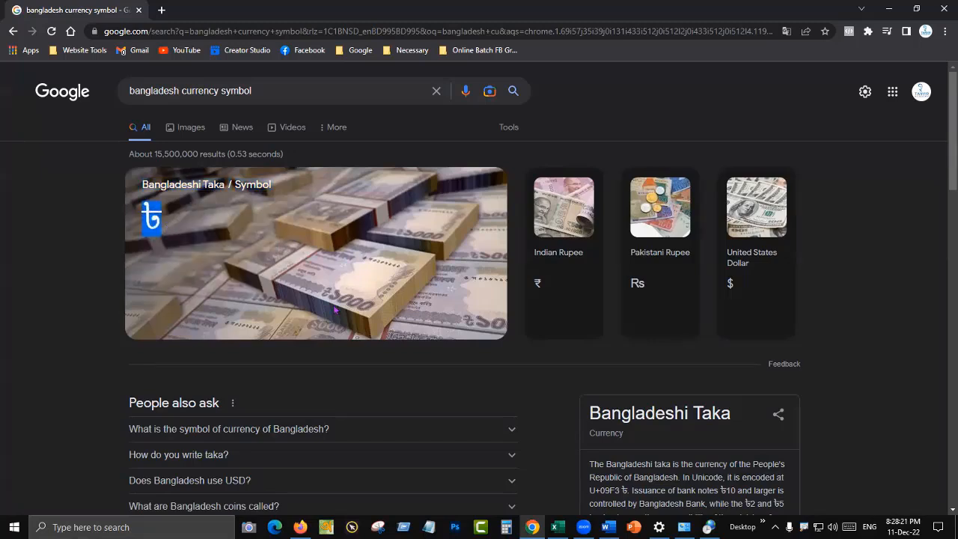
Return to the Windows Region dialog, replace the currency symbol with the copied ৳, and apply it, closing the format customization.
{"action": "left_click", "coordinate": [658, 527]}
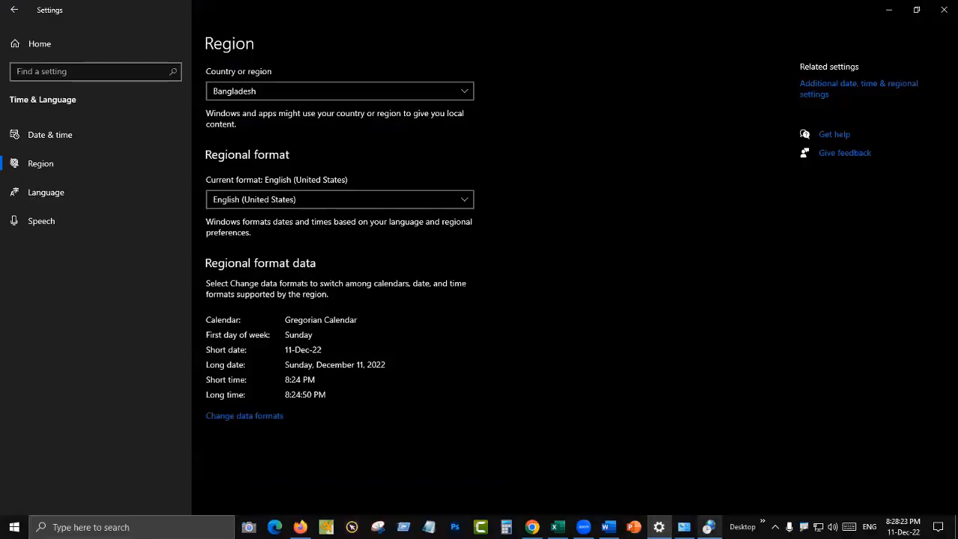
{"action": "left_click", "coordinate": [709, 527]}
{"action": "left_click", "coordinate": [546, 386]}
{"action": "left_click", "coordinate": [408, 171]}
{"action": "double_click", "coordinate": [513, 249]}
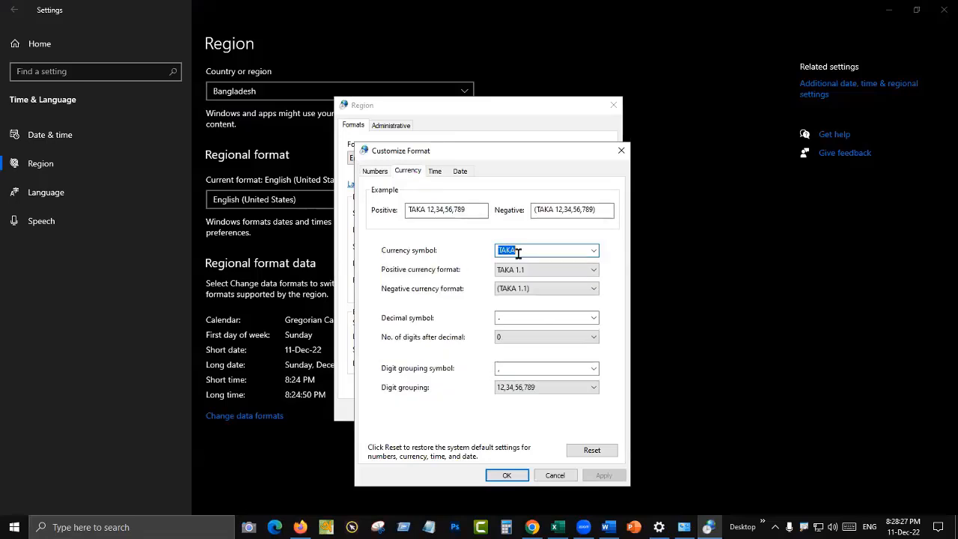
{"action": "key", "text": "ctrl+v"}
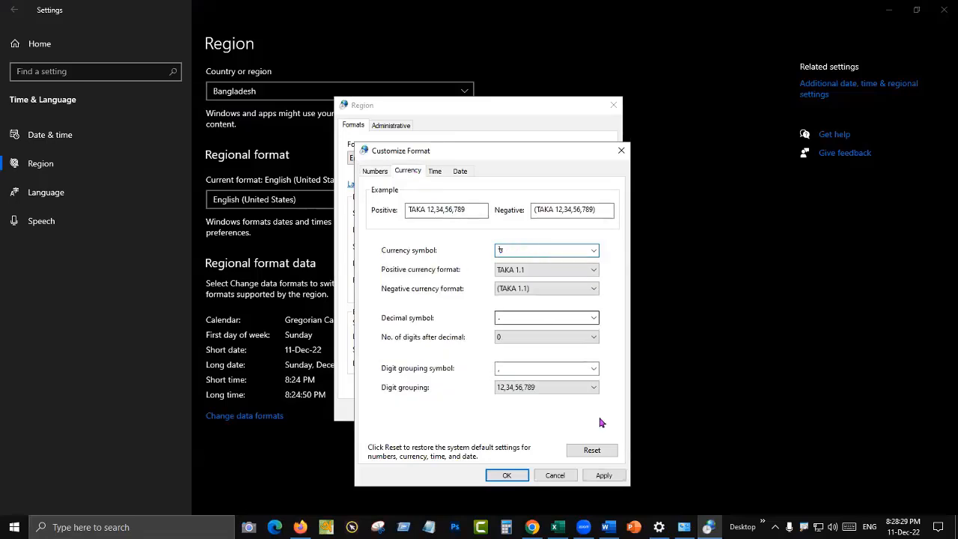
{"action": "left_click", "coordinate": [604, 475]}
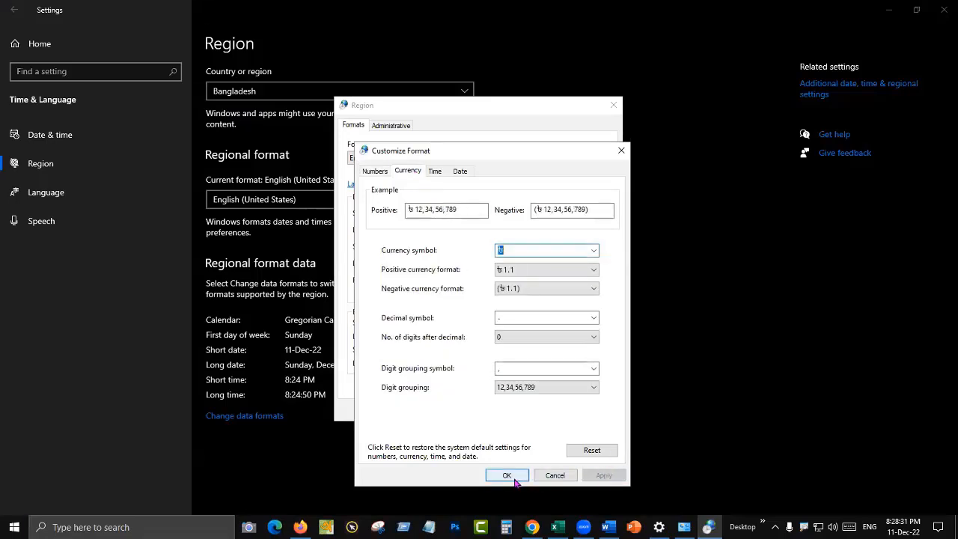
{"action": "left_click", "coordinate": [507, 475]}
Switch to the Excel workbook and check the amounts in C3:C12 and the accounting currency formats for the ৳ entry.
{"action": "left_click", "coordinate": [560, 526]}
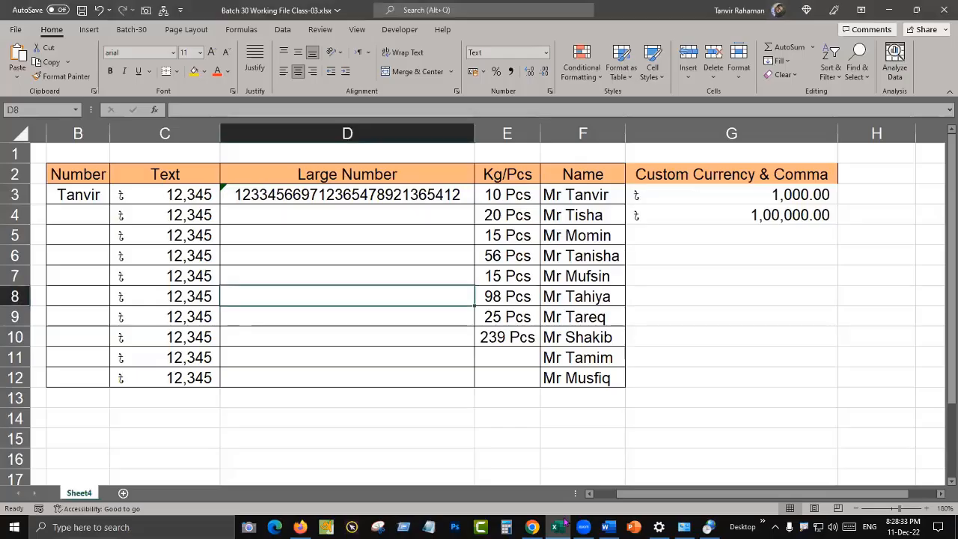
{"action": "left_click_drag", "start_coordinate": [180, 195], "coordinate": [180, 378]}
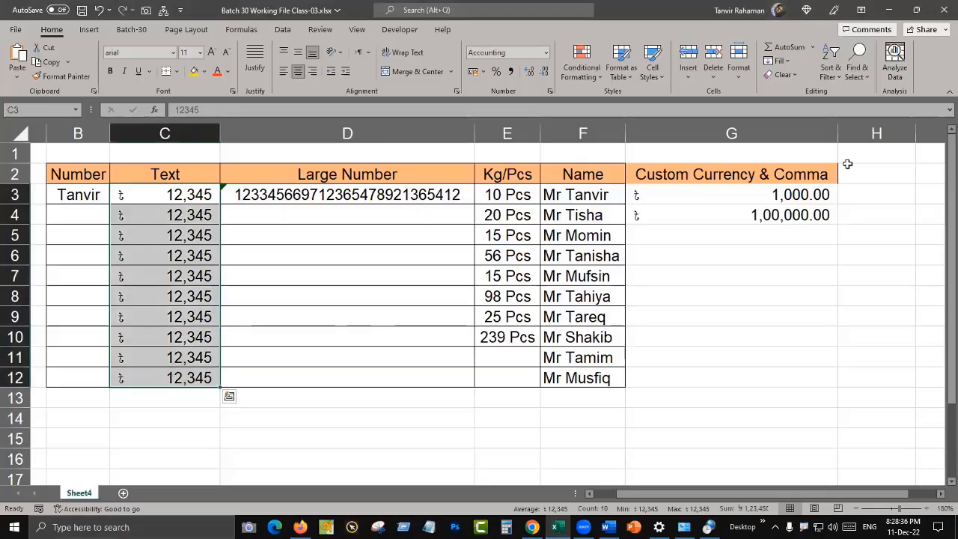
{"action": "left_click", "coordinate": [485, 71]}
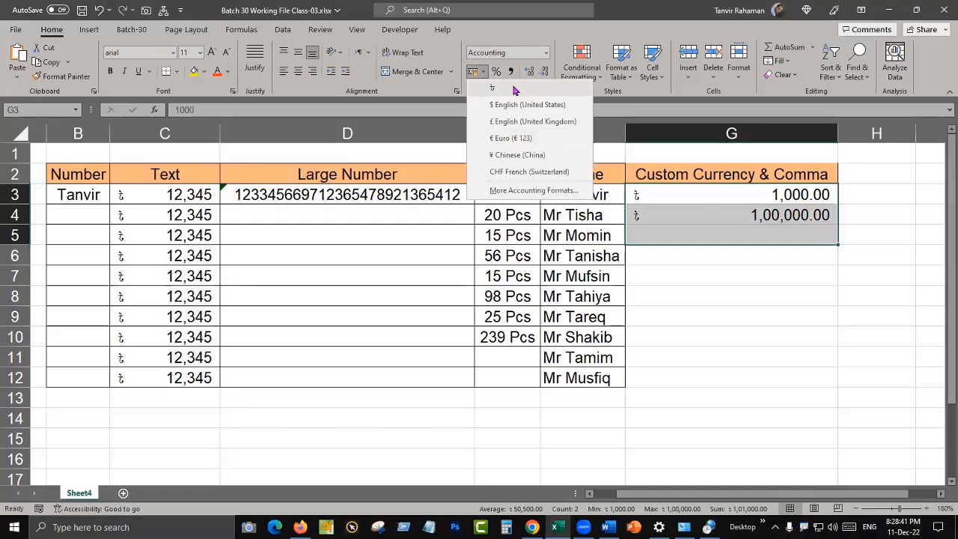
{"action": "left_click", "coordinate": [514, 89]}
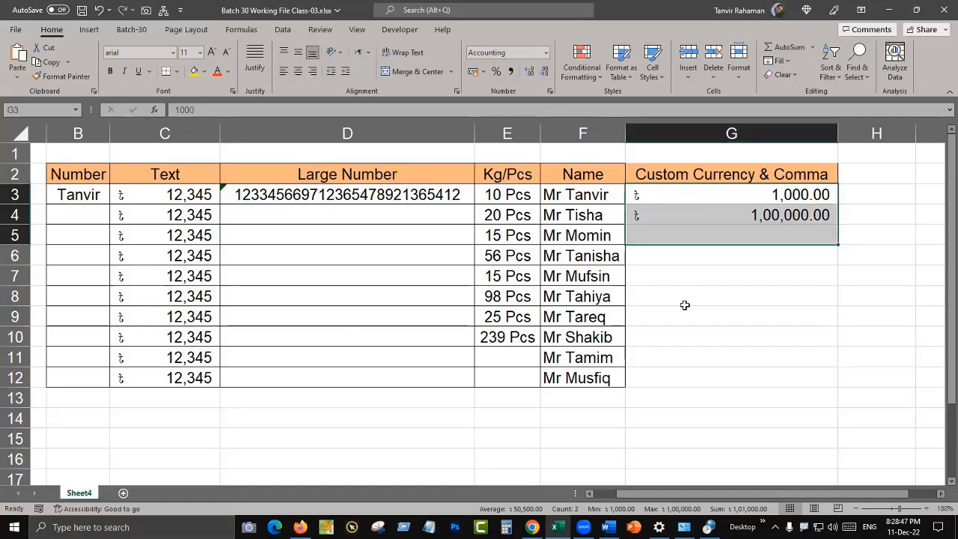
Examine the comma placement in the G4 amount under the Custom Currency & Comma heading.
{"action": "left_click", "coordinate": [733, 279]}
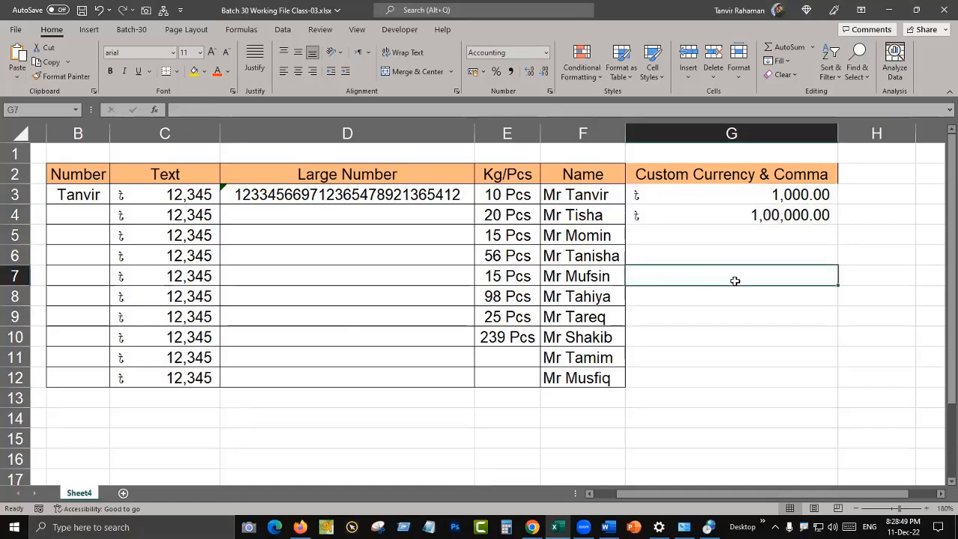
{"action": "left_click", "coordinate": [771, 217]}
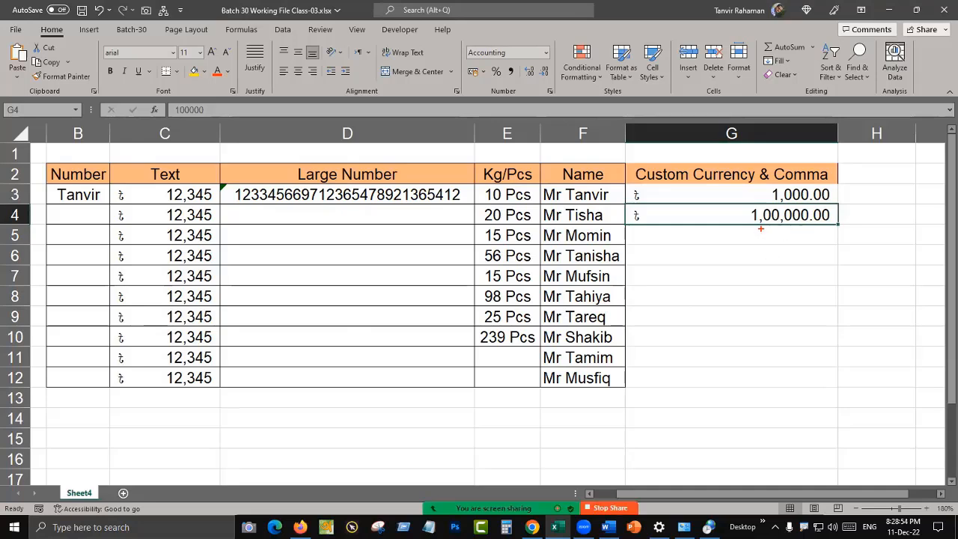
{"action": "left_click_drag", "start_coordinate": [761, 275], "coordinate": [761, 229]}
{"action": "left_click_drag", "start_coordinate": [781, 262], "coordinate": [781, 229]}
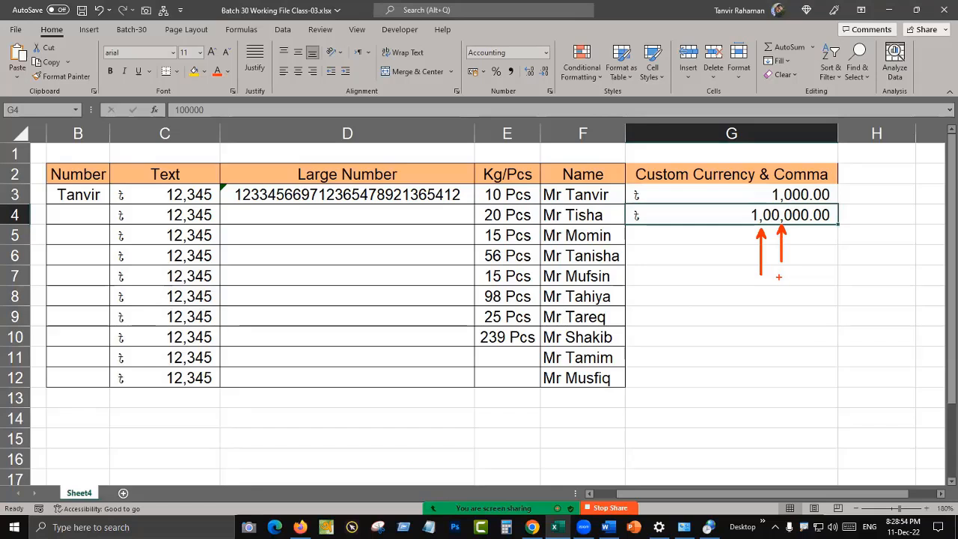
{"action": "left_click", "coordinate": [699, 277]}
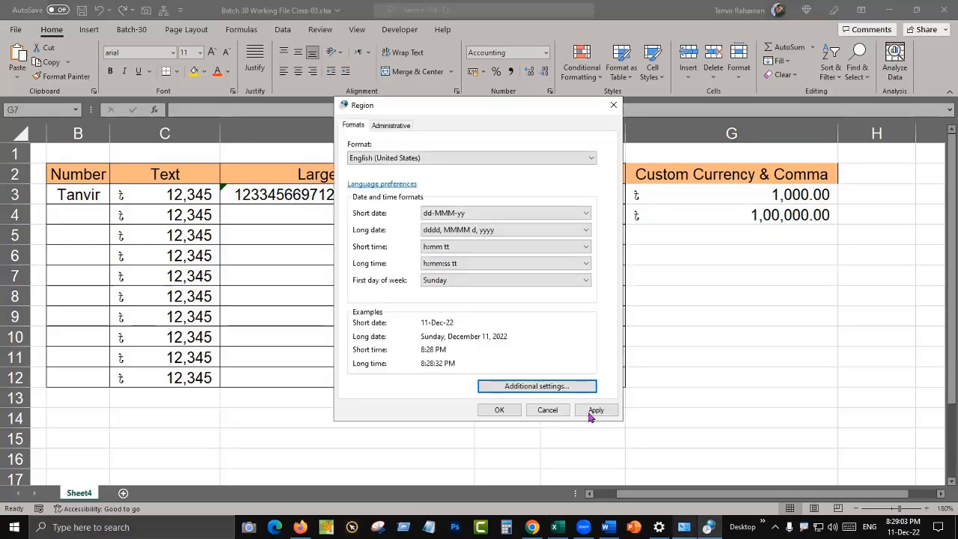
Set the regional currency digit grouping to 123,456,789 and apply it, keeping the worksheet's amounts in view.
{"action": "left_click", "coordinate": [533, 386]}
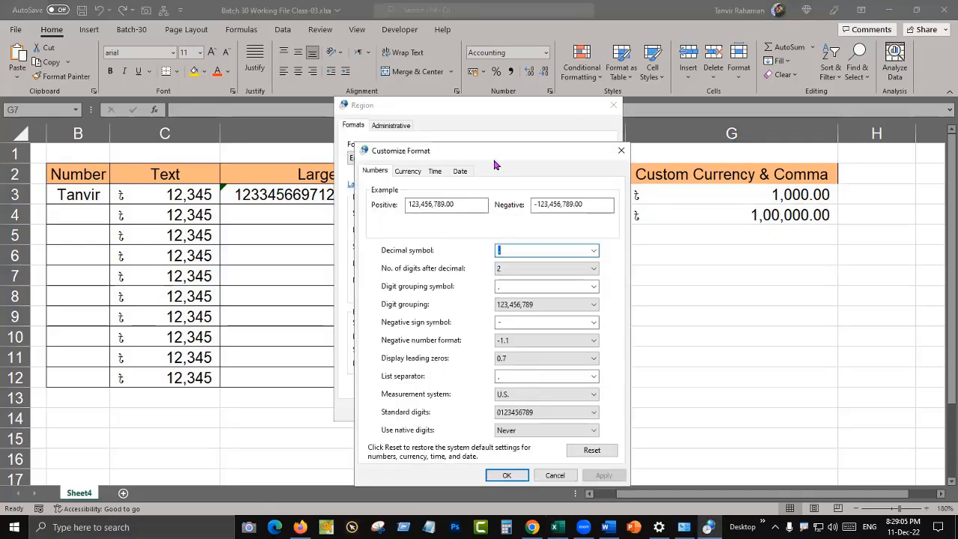
{"action": "left_click_drag", "start_coordinate": [494, 153], "coordinate": [488, 46]}
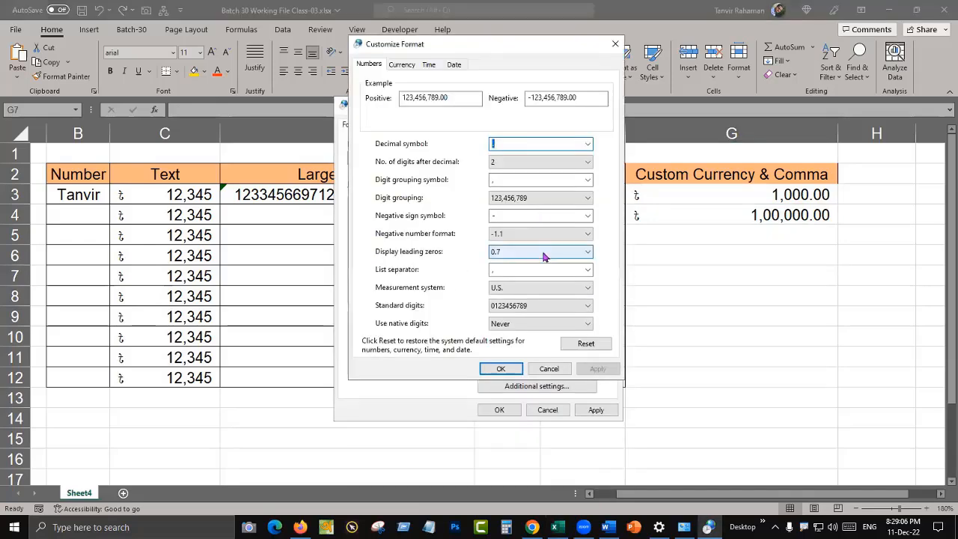
{"action": "left_click", "coordinate": [402, 66]}
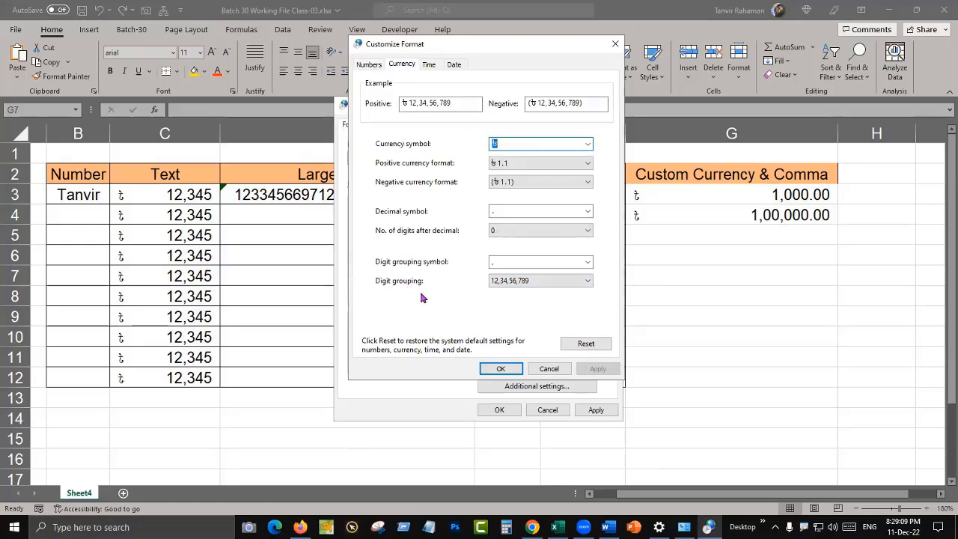
{"action": "mouse_move", "coordinate": [369, 271]}
{"action": "left_mouse_down"}
{"action": "mouse_move", "coordinate": [599, 296]}
{"action": "mouse_move", "coordinate": [601, 350]}
{"action": "left_mouse_up"}
{"action": "left_click", "coordinate": [588, 281]}
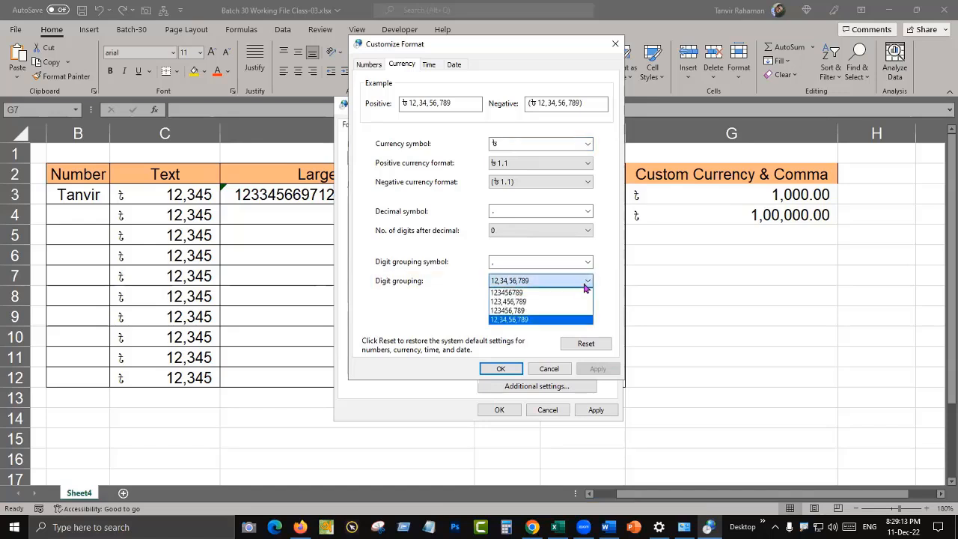
{"action": "left_click", "coordinate": [536, 301]}
{"action": "left_click", "coordinate": [522, 281]}
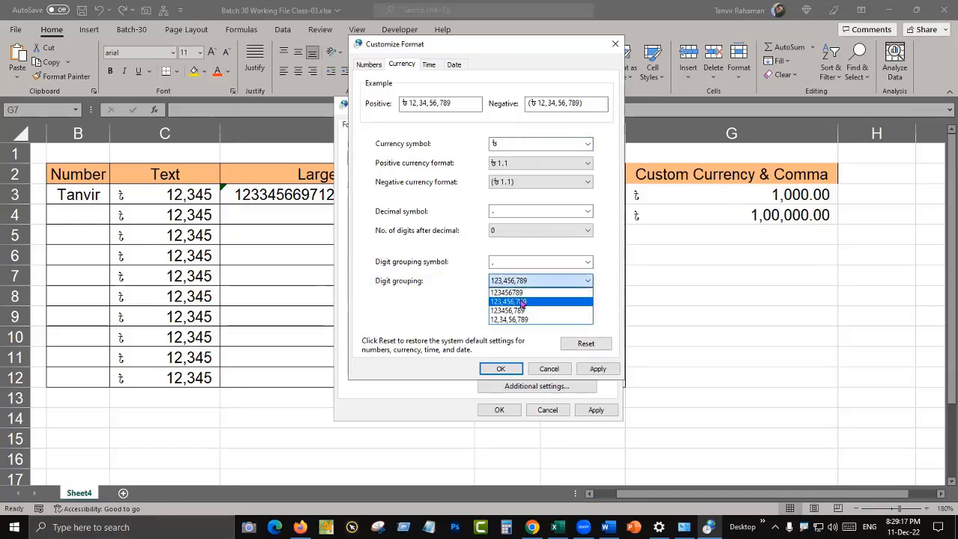
{"action": "left_click", "coordinate": [522, 302]}
{"action": "left_click", "coordinate": [596, 369]}
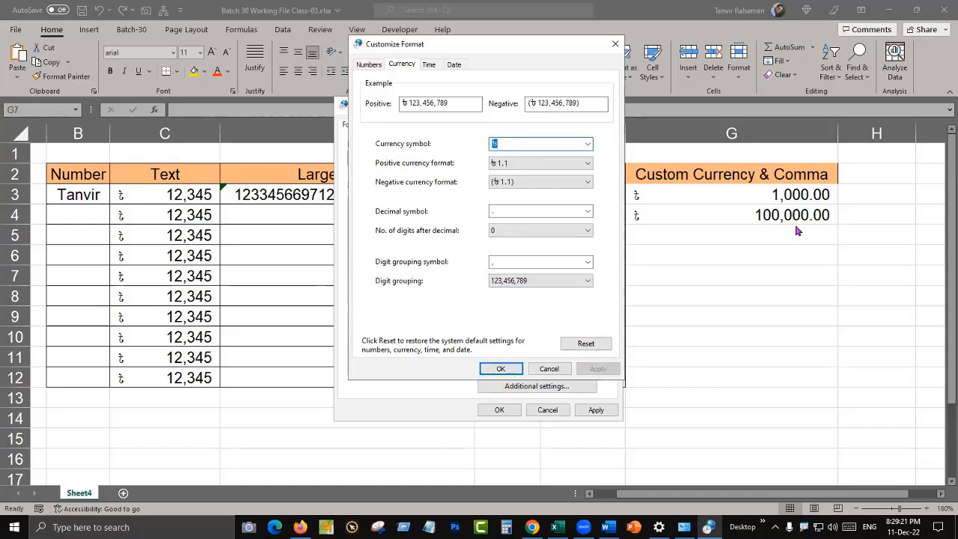
Examine the grouping in G4, set the currency digit grouping to 12,34,56,789, apply it, and close the Region dialogs.
{"action": "mouse_move", "coordinate": [753, 204]}
{"action": "left_mouse_down"}
{"action": "mouse_move", "coordinate": [784, 234]}
{"action": "mouse_move", "coordinate": [814, 234]}
{"action": "mouse_move", "coordinate": [830, 282]}
{"action": "left_mouse_up"}
{"action": "left_click", "coordinate": [515, 282]}
{"action": "left_click", "coordinate": [528, 321]}
{"action": "left_click", "coordinate": [527, 281]}
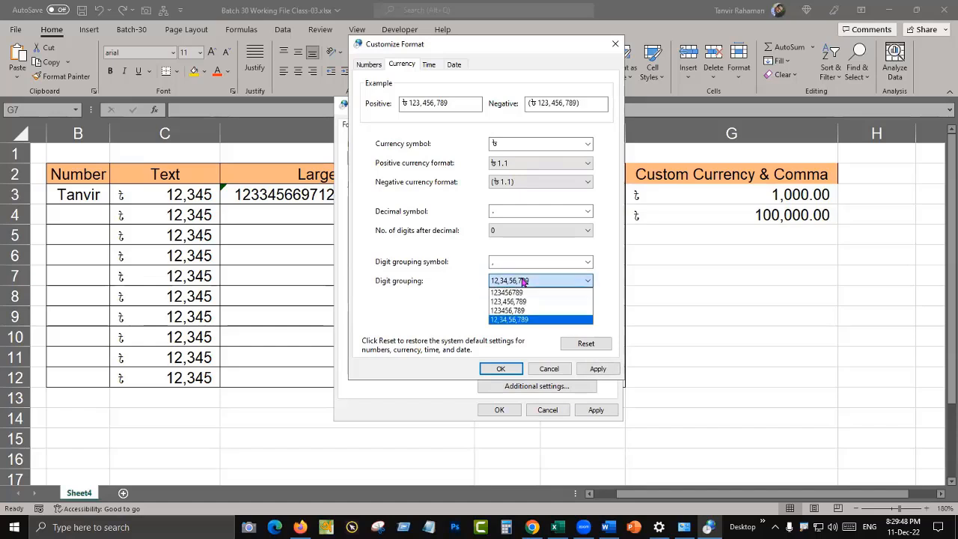
{"action": "left_click", "coordinate": [519, 320]}
{"action": "left_click", "coordinate": [582, 368]}
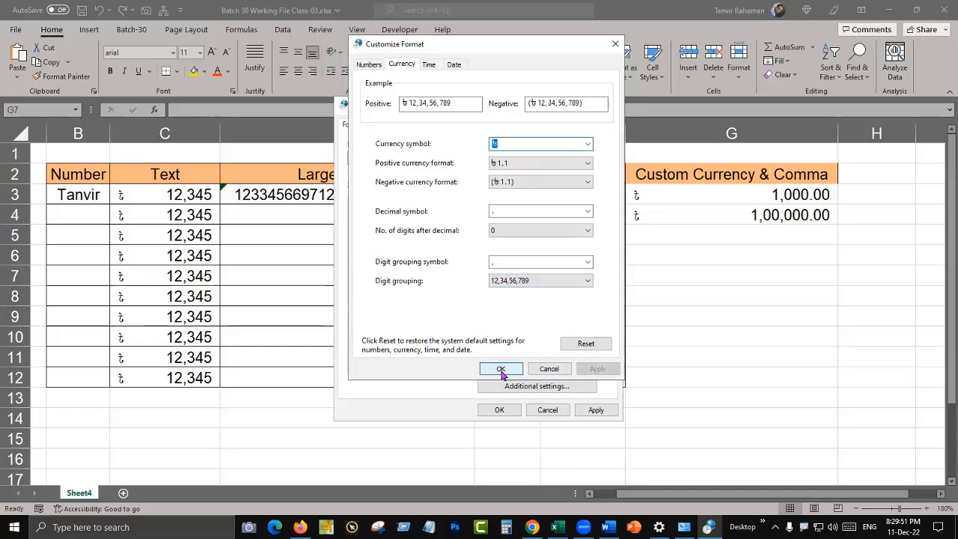
{"action": "left_click", "coordinate": [503, 371]}
{"action": "left_click", "coordinate": [589, 409]}
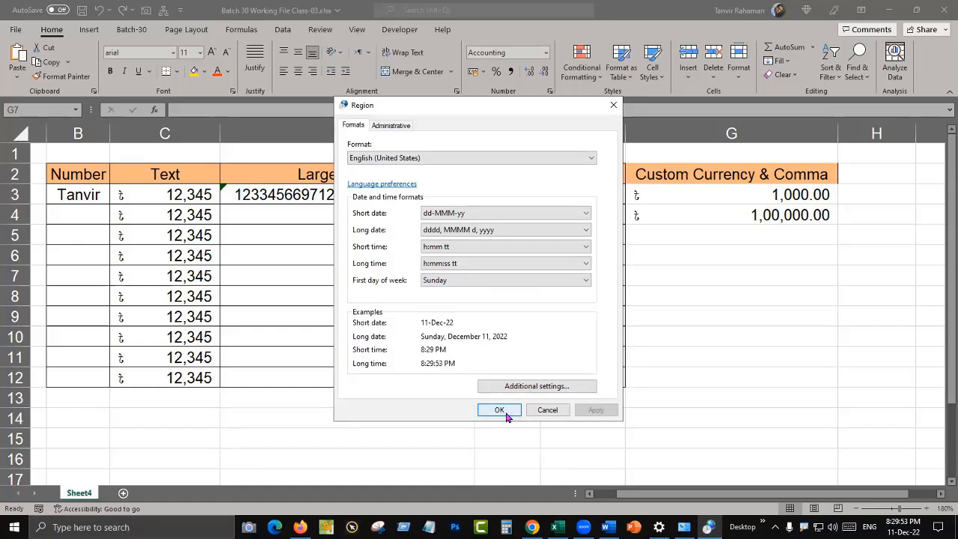
{"action": "left_click", "coordinate": [499, 412]}
Apply Comma Style to G4 and G3, and apply the default ৳ accounting format to both cells.
{"action": "left_click", "coordinate": [734, 362]}
{"action": "left_click", "coordinate": [767, 211]}
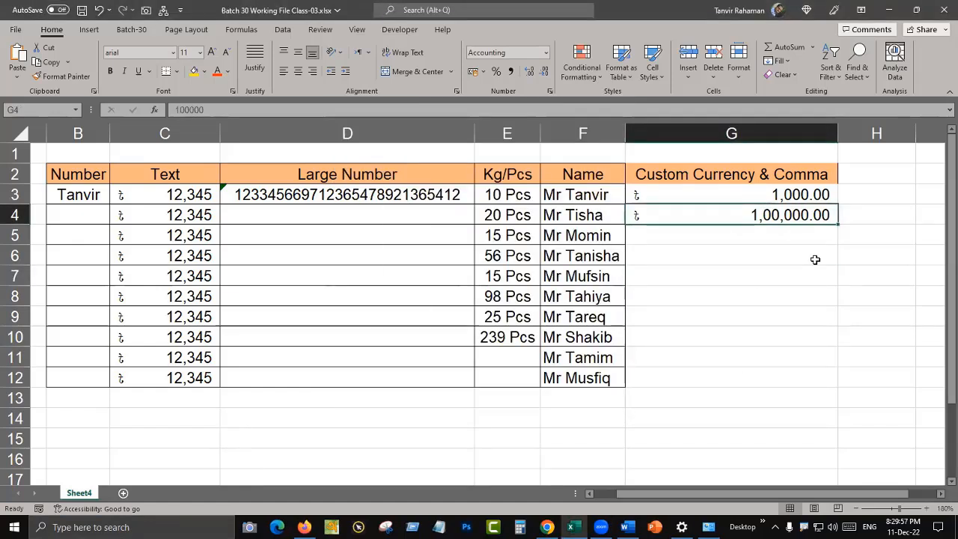
{"action": "left_click", "coordinate": [511, 71]}
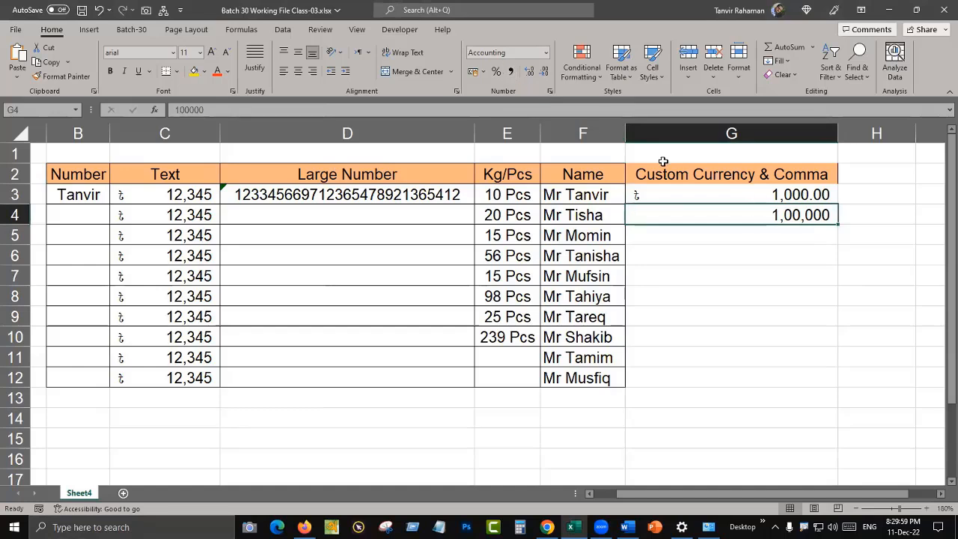
{"action": "left_click", "coordinate": [785, 198]}
{"action": "left_click", "coordinate": [511, 71]}
{"action": "left_click", "coordinate": [805, 273]}
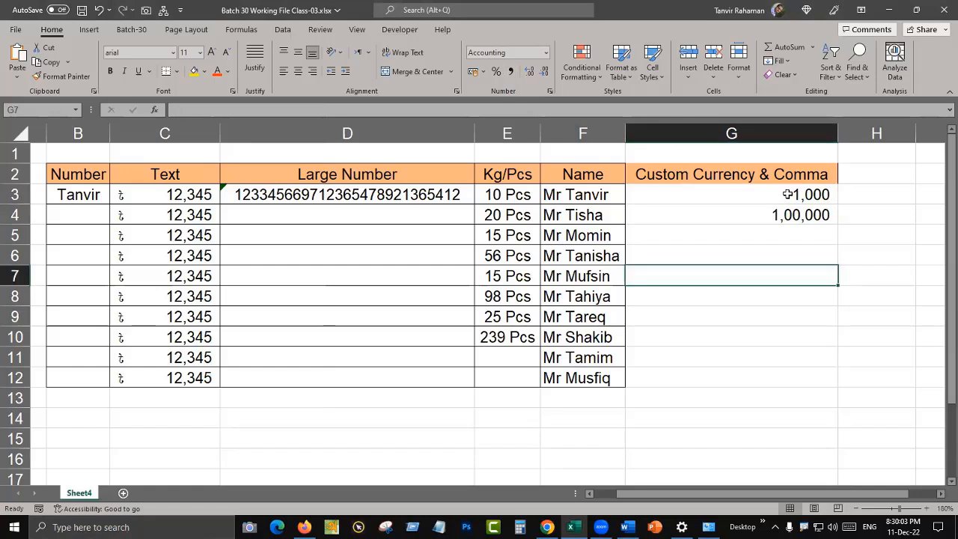
{"action": "left_click_drag", "start_coordinate": [741, 196], "coordinate": [741, 217]}
{"action": "left_click", "coordinate": [473, 71]}
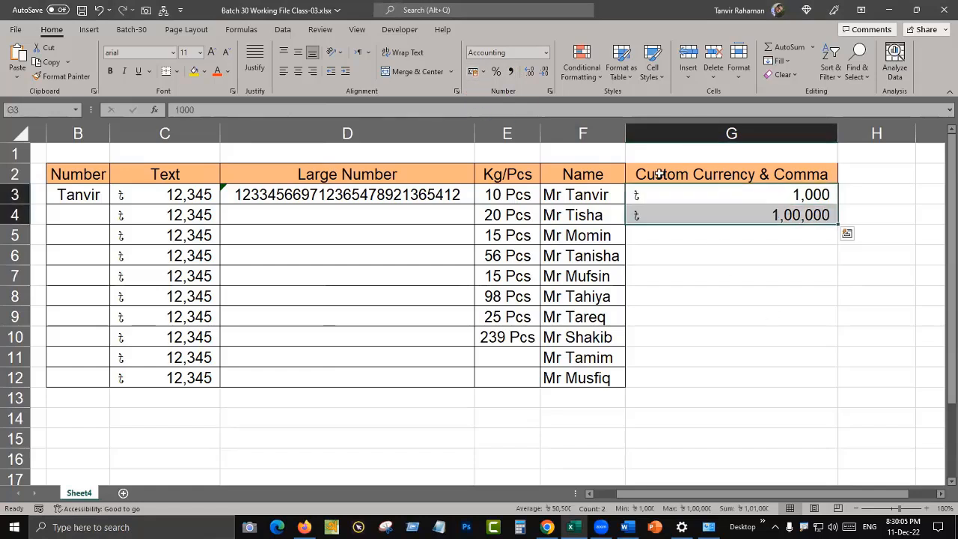